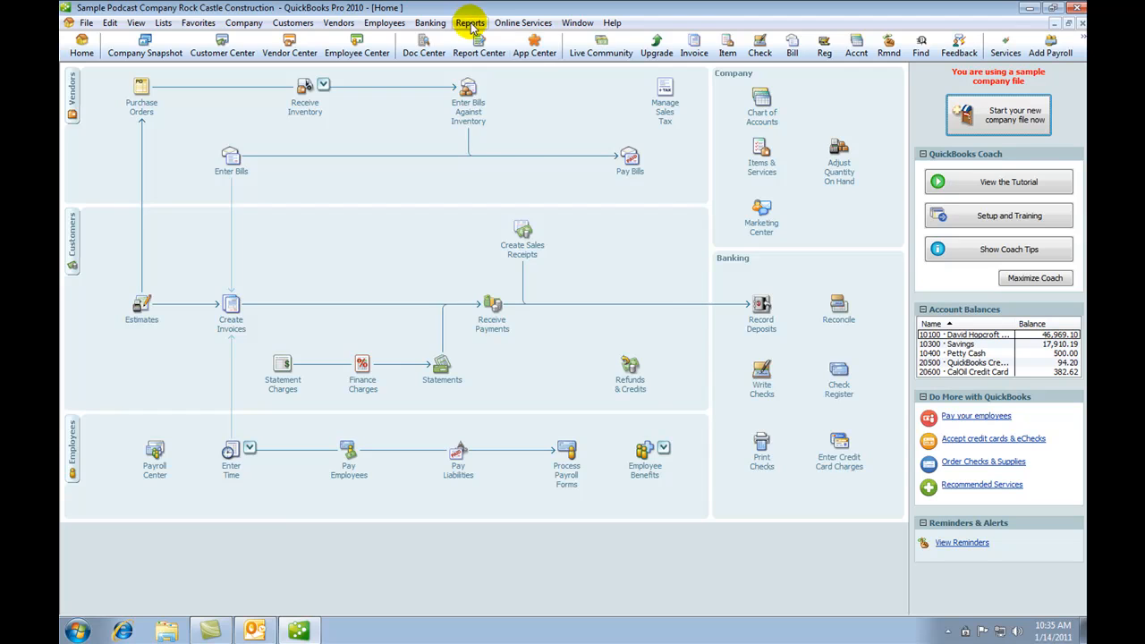
Open the Trial Balance report from the Accountant & Taxes reports
mouse_move(516, 162)
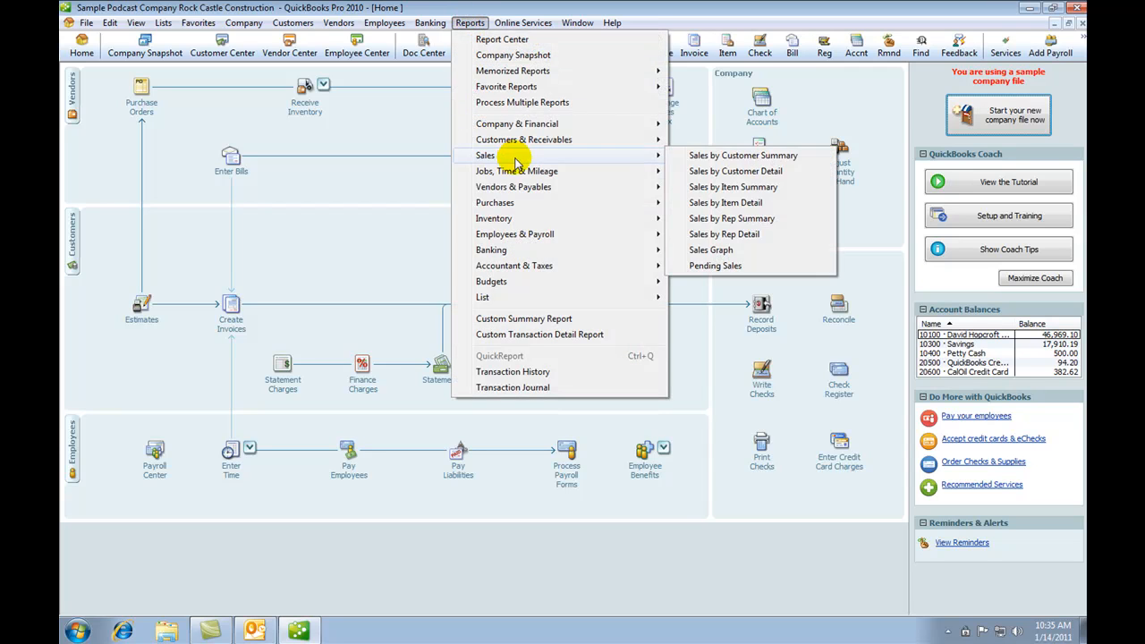
mouse_move(542, 264)
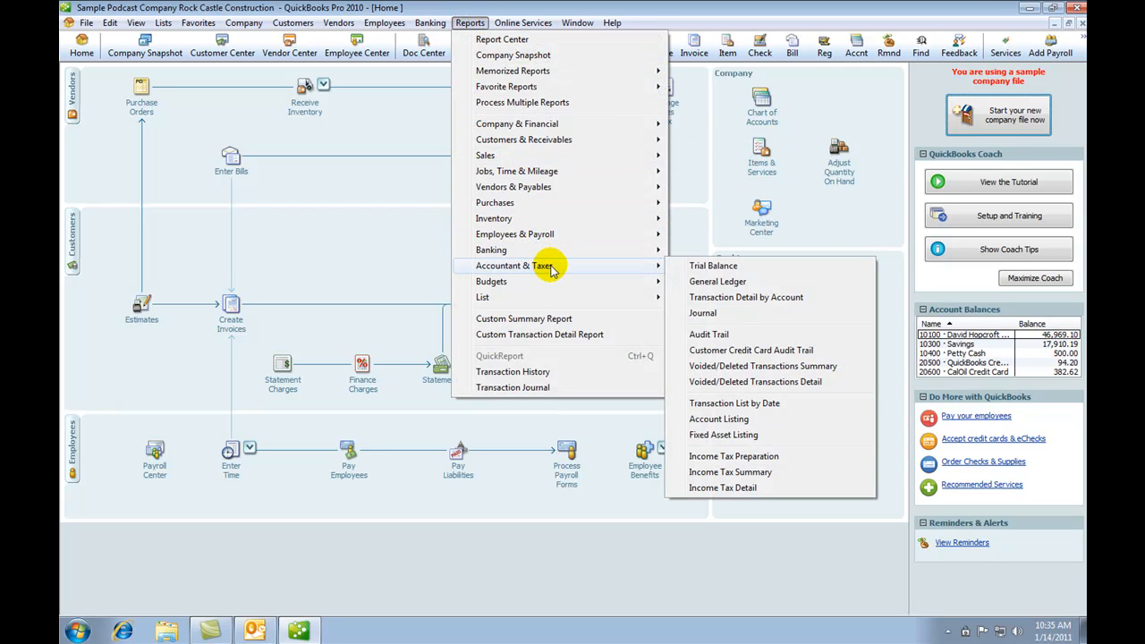
left_click(713, 268)
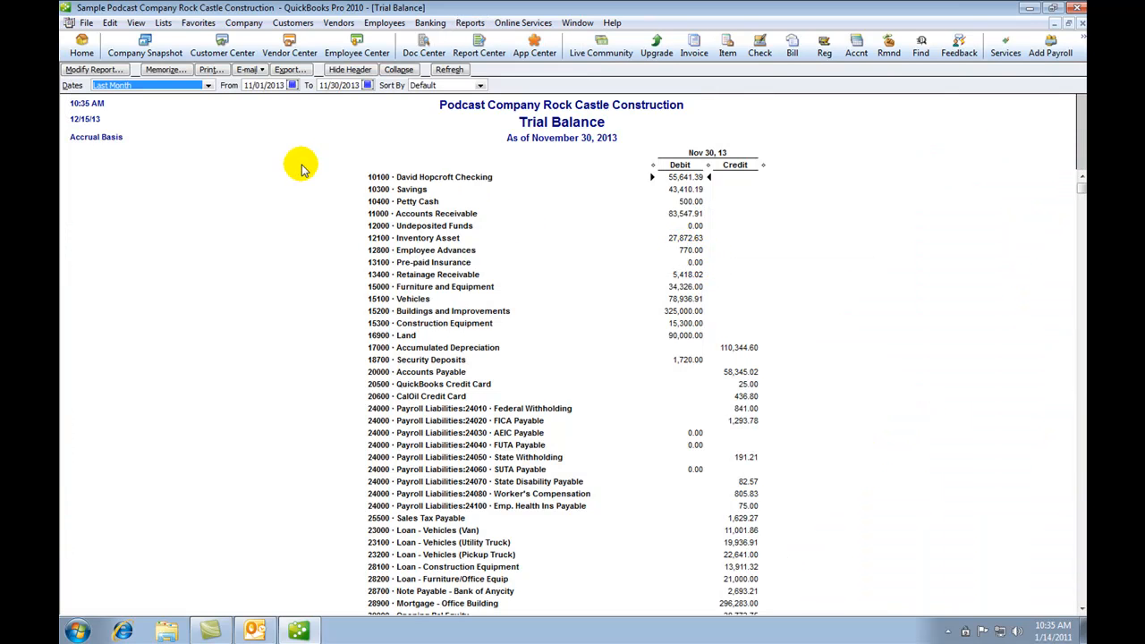
Set both the start and end dates of the Trial Balance report to 10/31/2013 and update the report
left_click(291, 86)
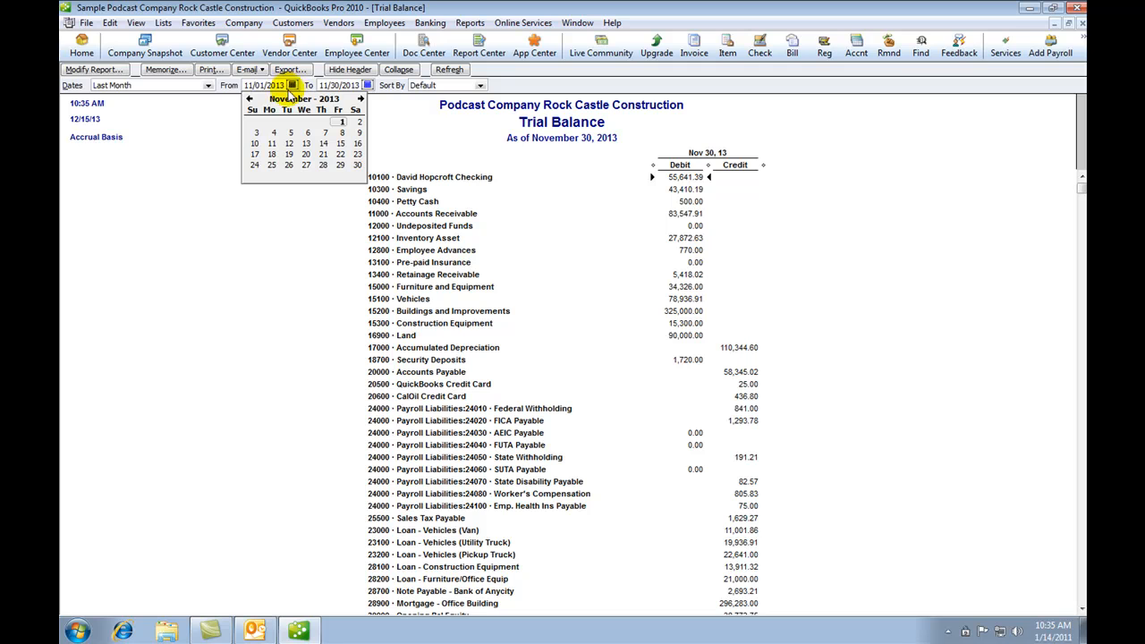
left_click(251, 100)
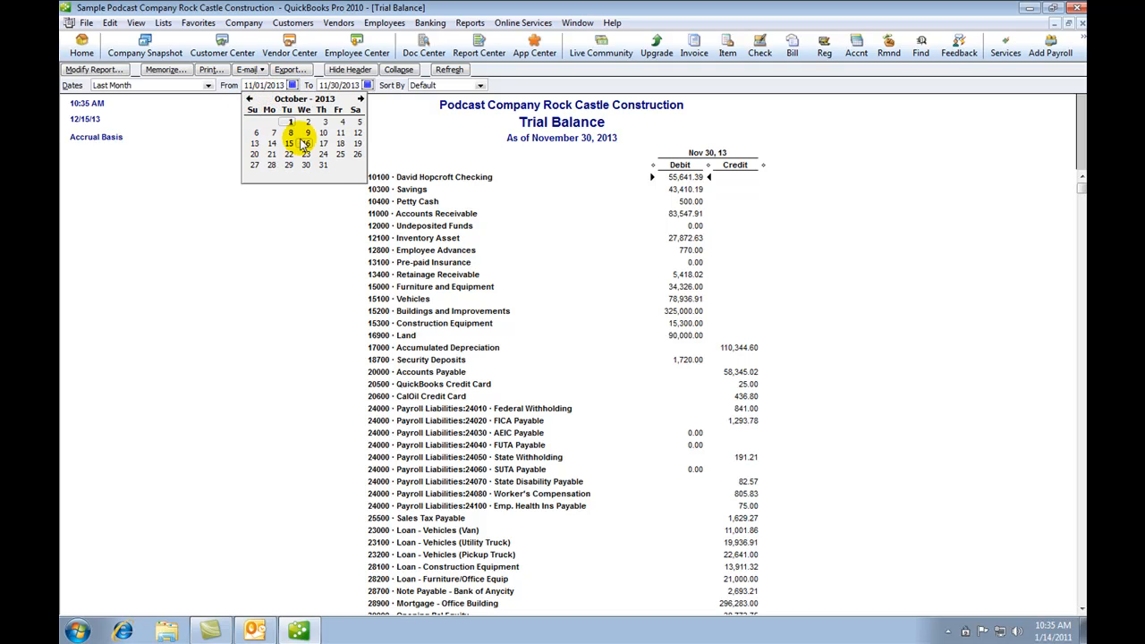
left_click(322, 166)
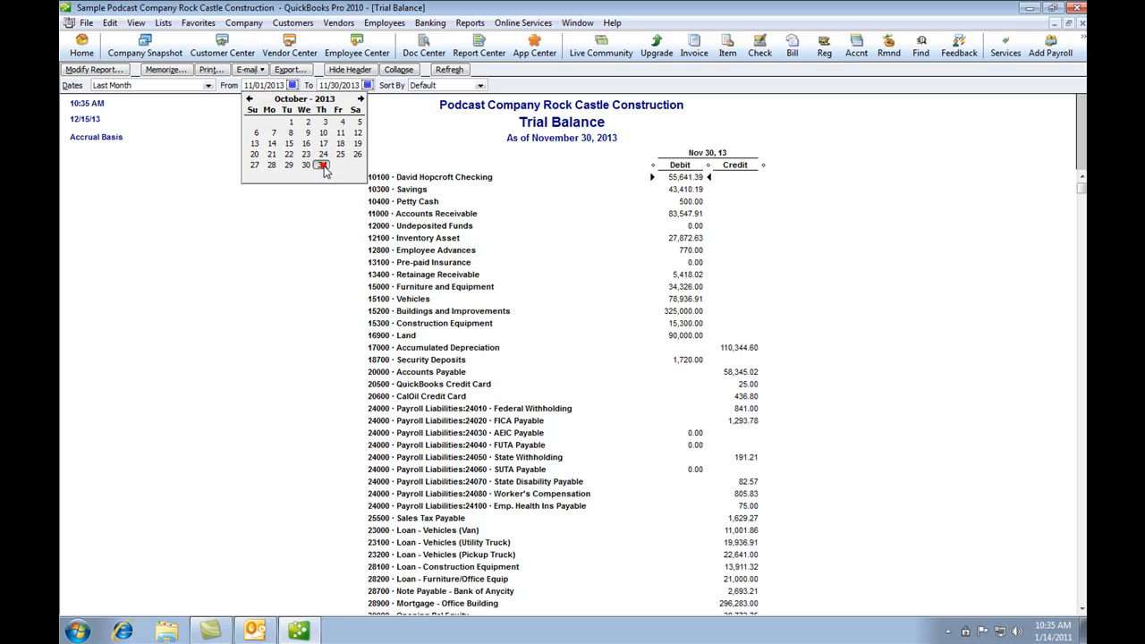
left_click(367, 85)
left_click(324, 99)
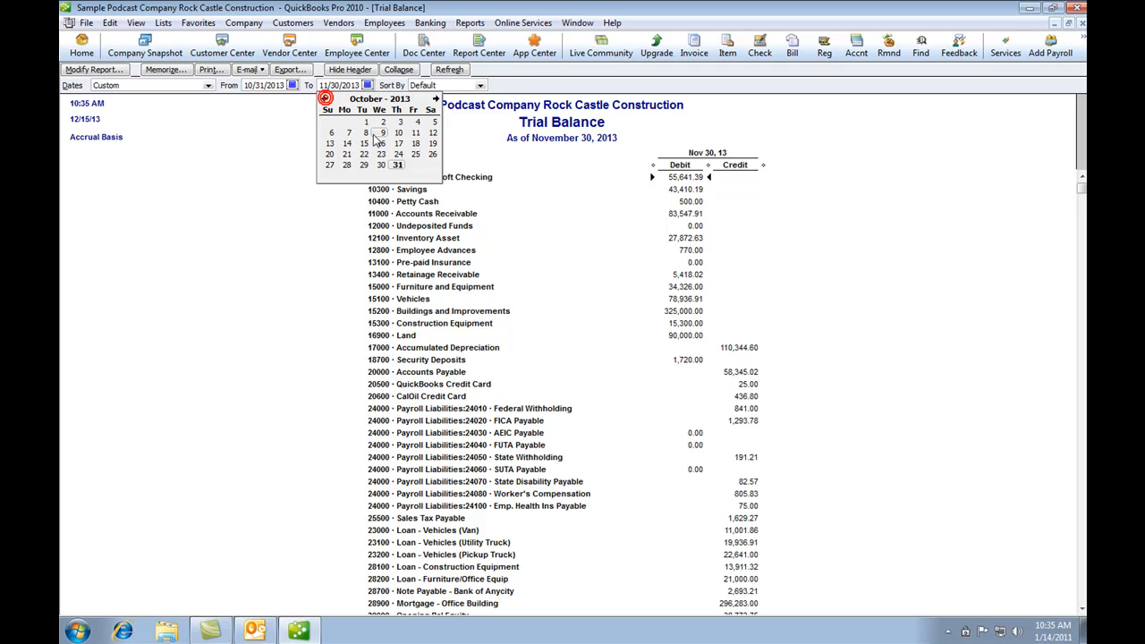
left_click(398, 166)
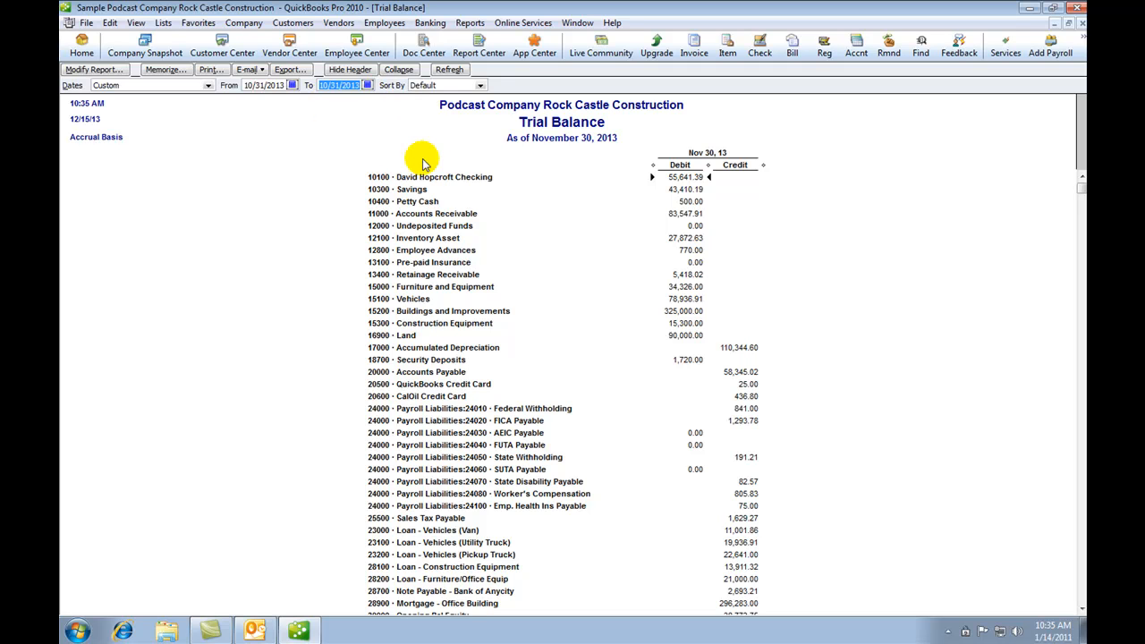
key("Tab")
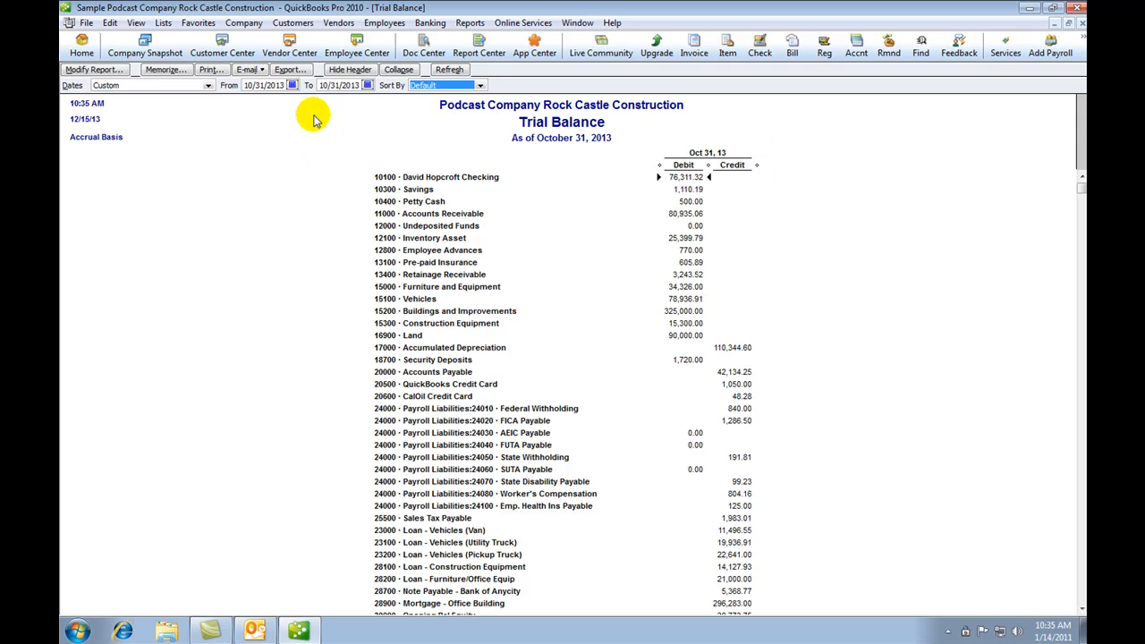
Export the Trial Balance to a new sheet in the existing desktop workbook CH 1 Electronic Deliverables QB2010
left_click(289, 70)
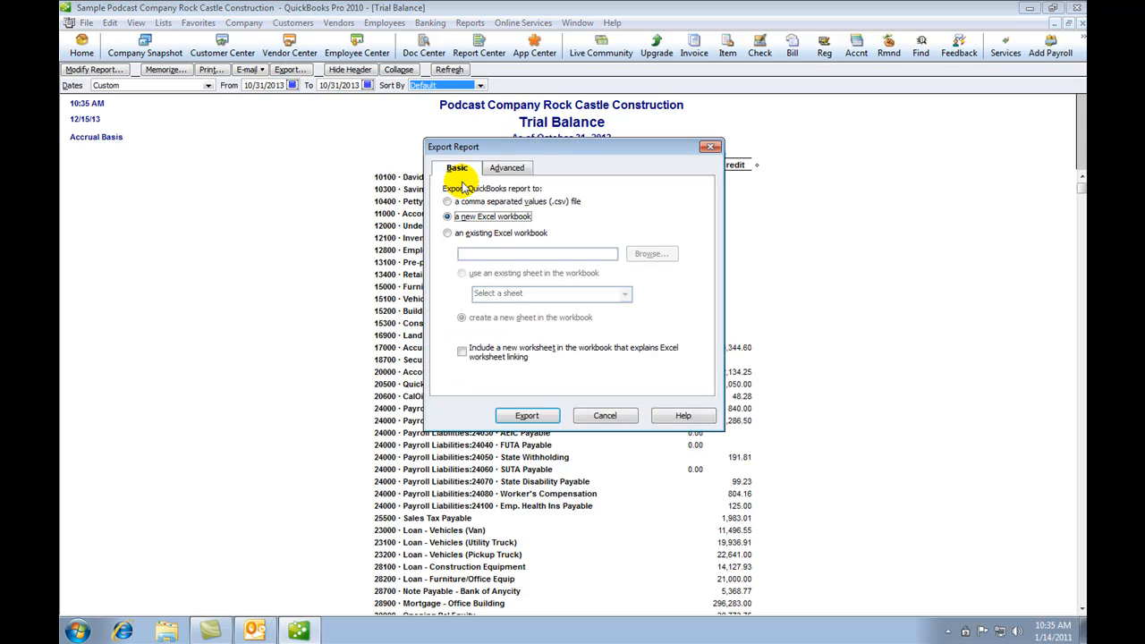
left_click(447, 233)
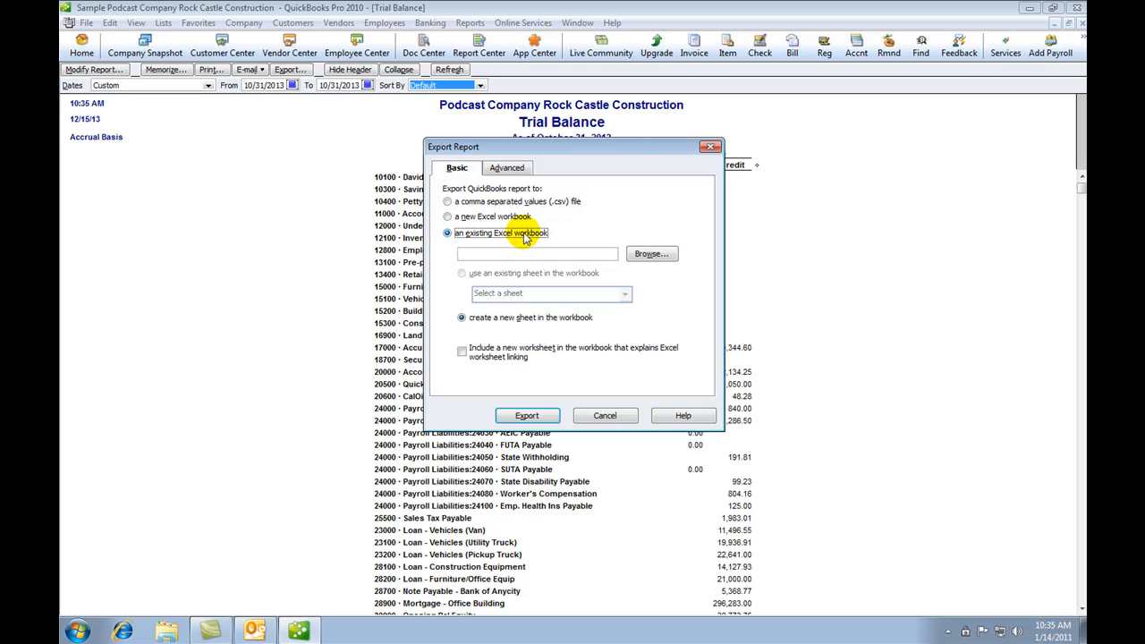
left_click(651, 255)
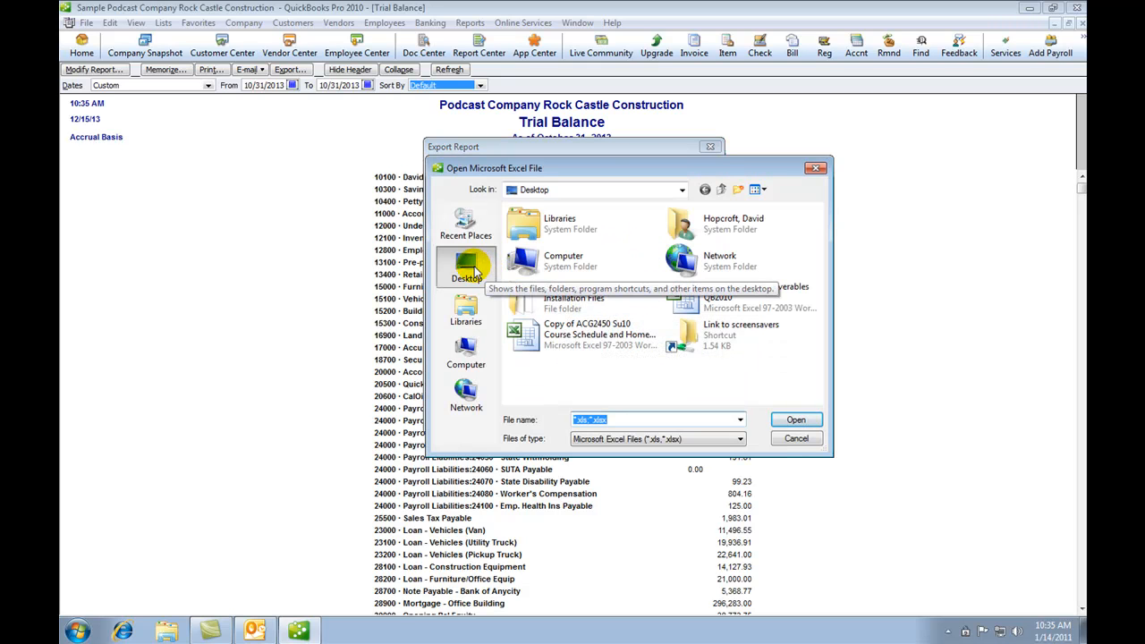
left_click(690, 300)
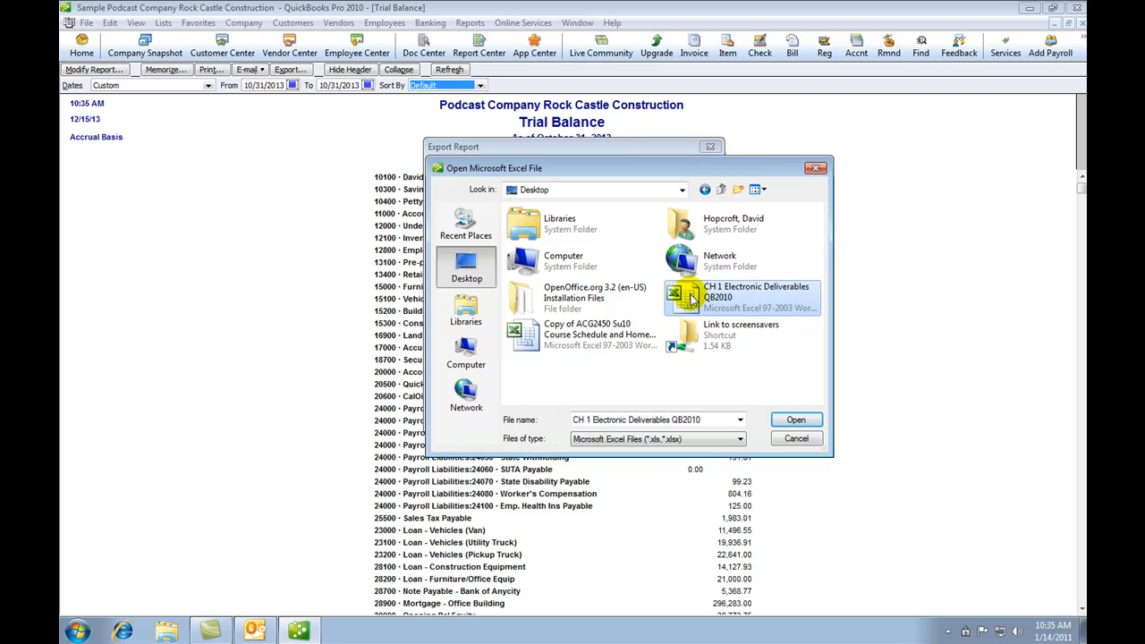
left_click(796, 417)
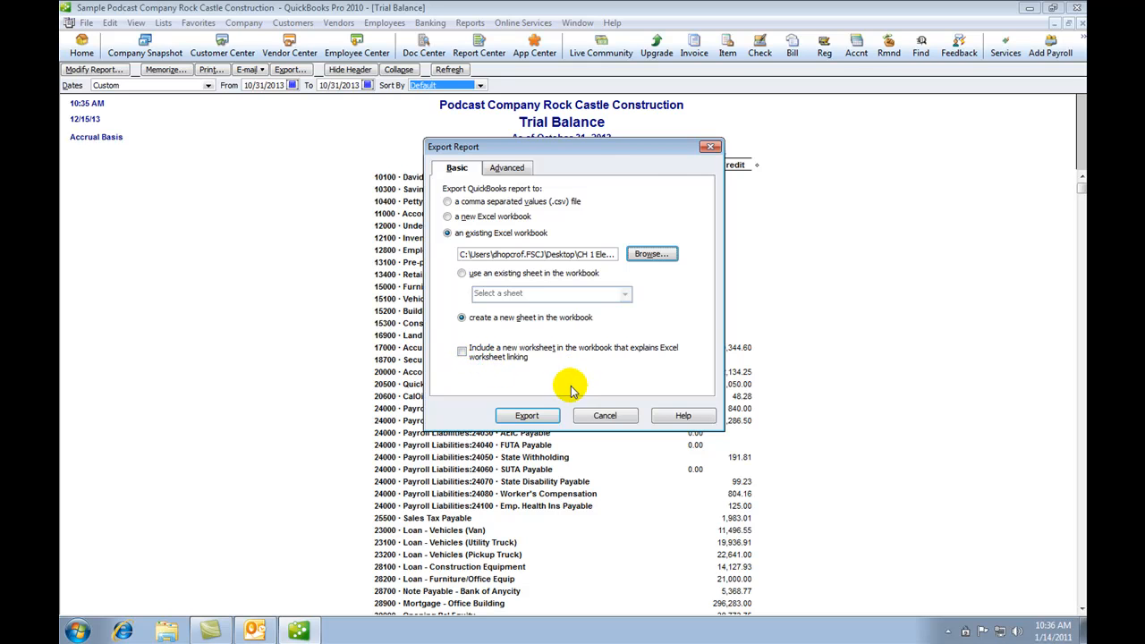
left_click(528, 416)
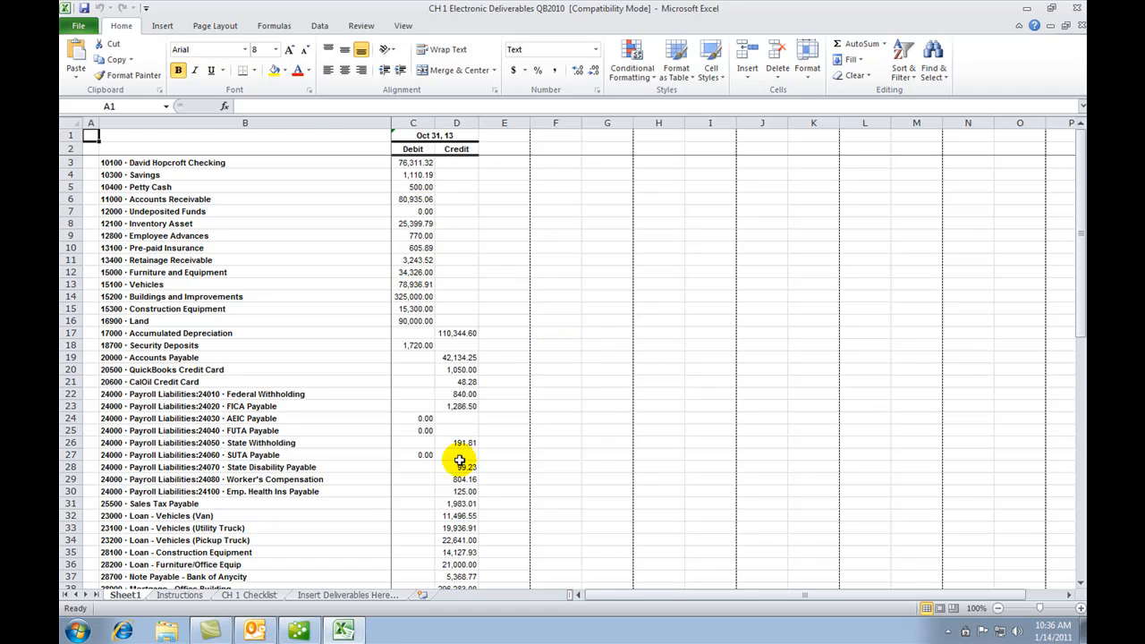
Check the required sheet name in the CH 1 Checklist and rename the exported Sheet1 as CH1.1TrialBalance
left_click(259, 595)
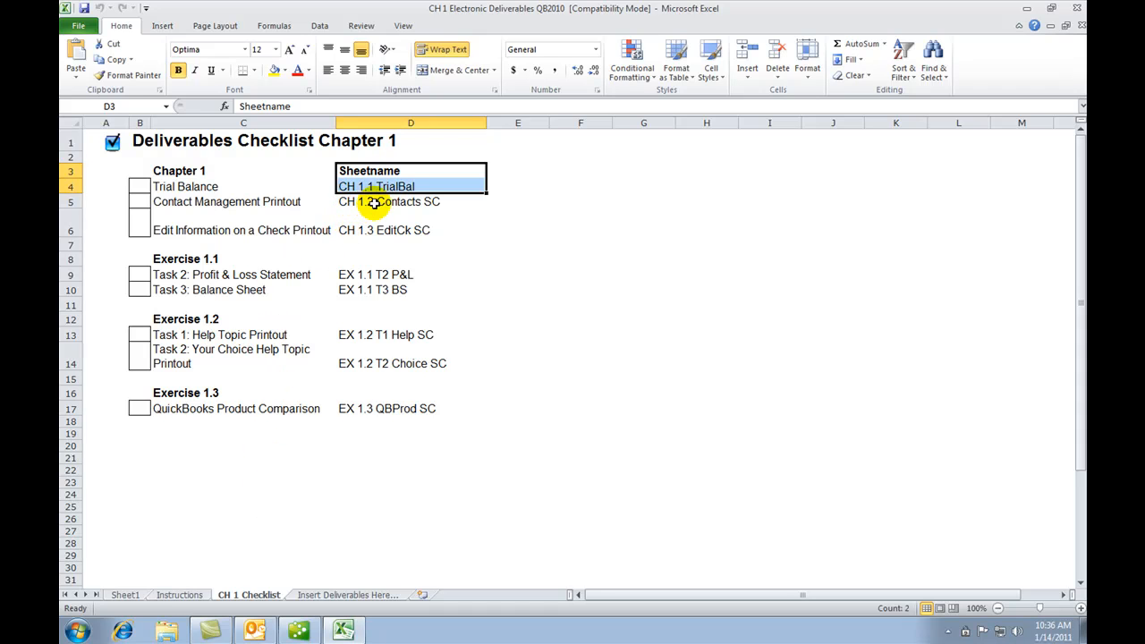
left_click(134, 596)
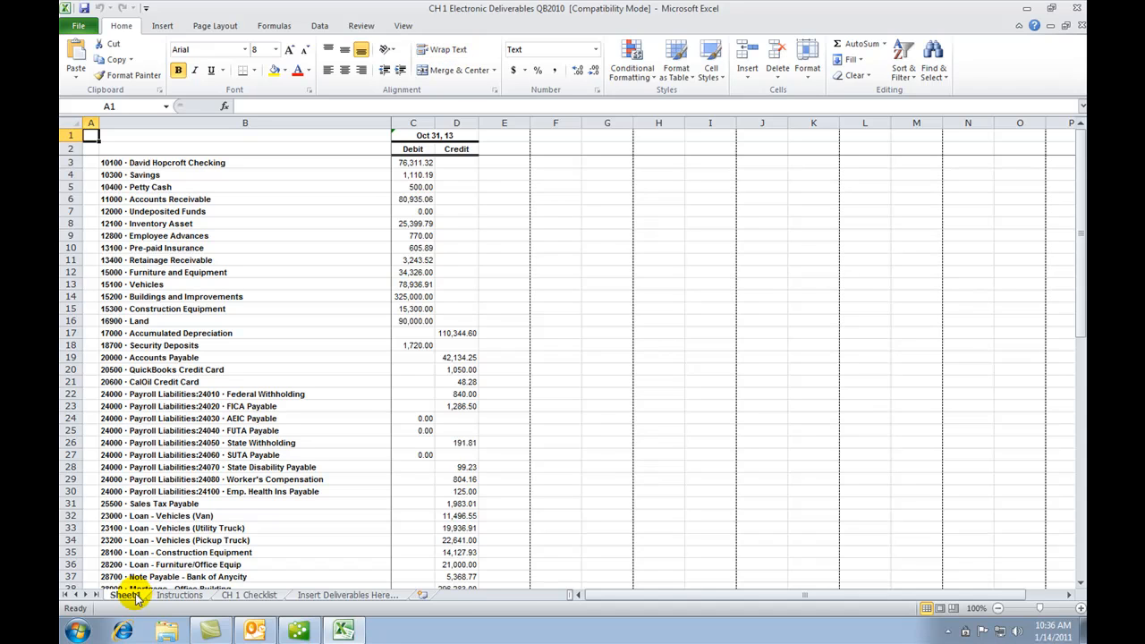
right_click(135, 597)
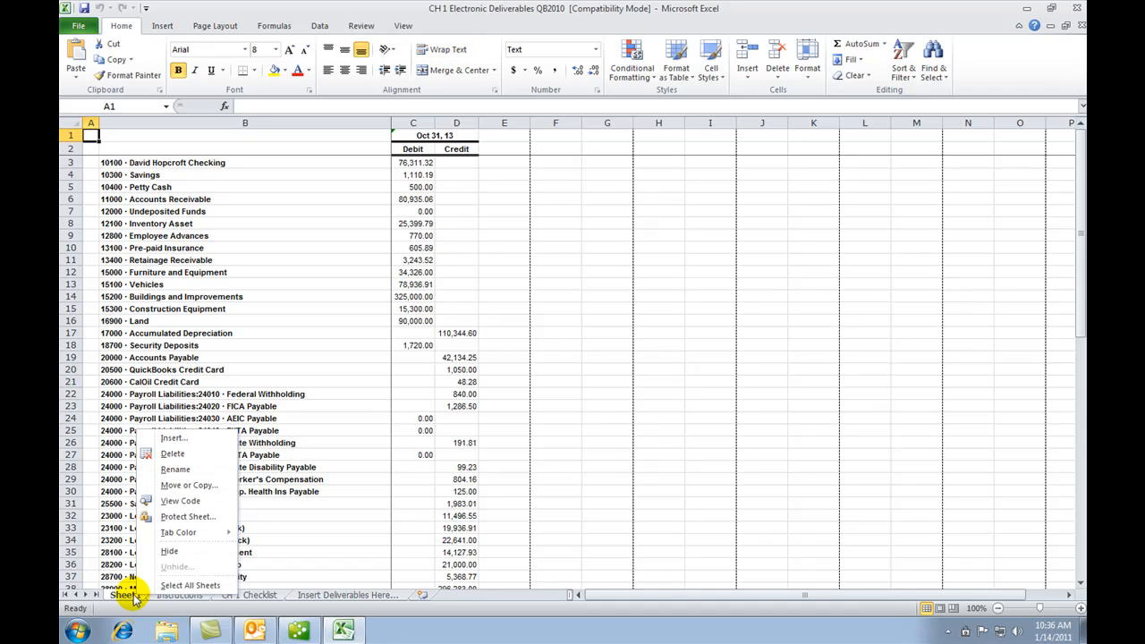
left_click(175, 467)
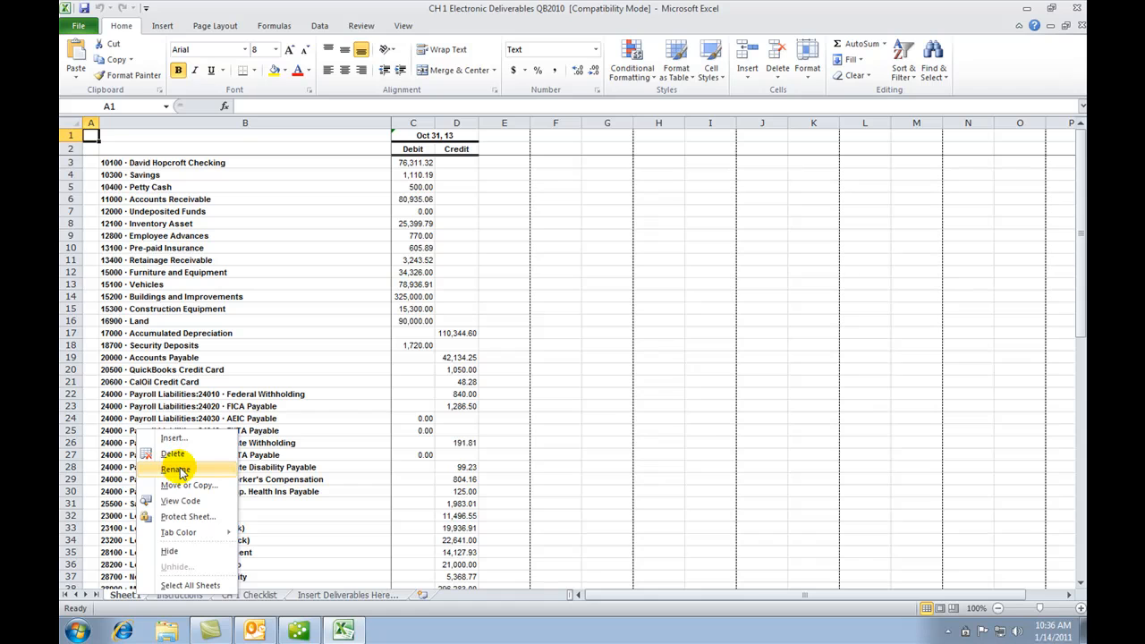
left_click(179, 471)
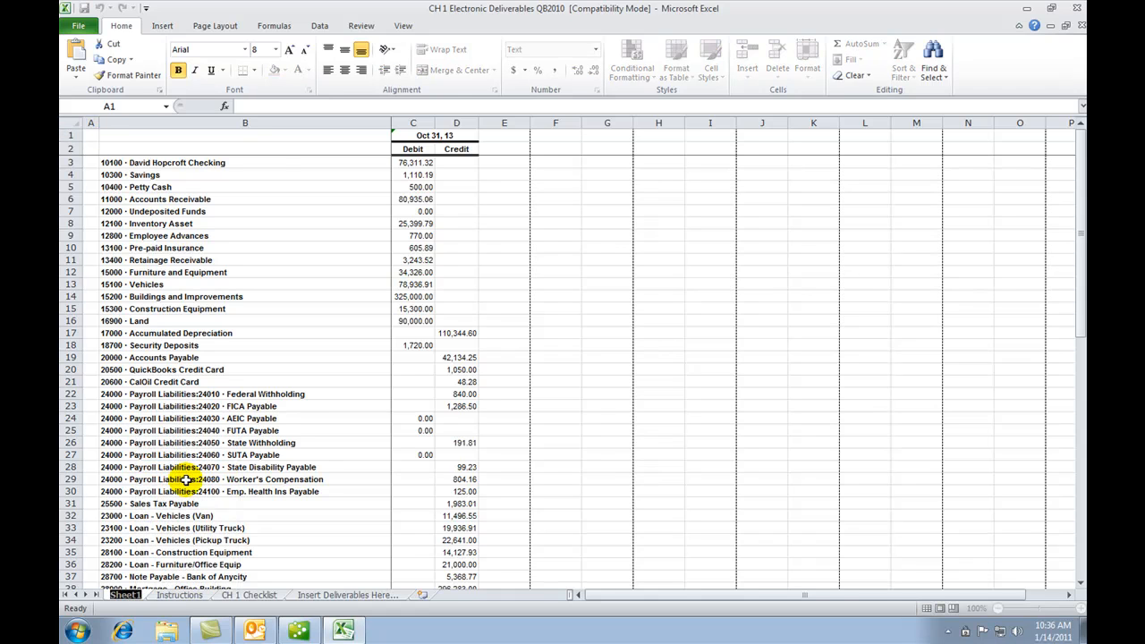
type("CH1")
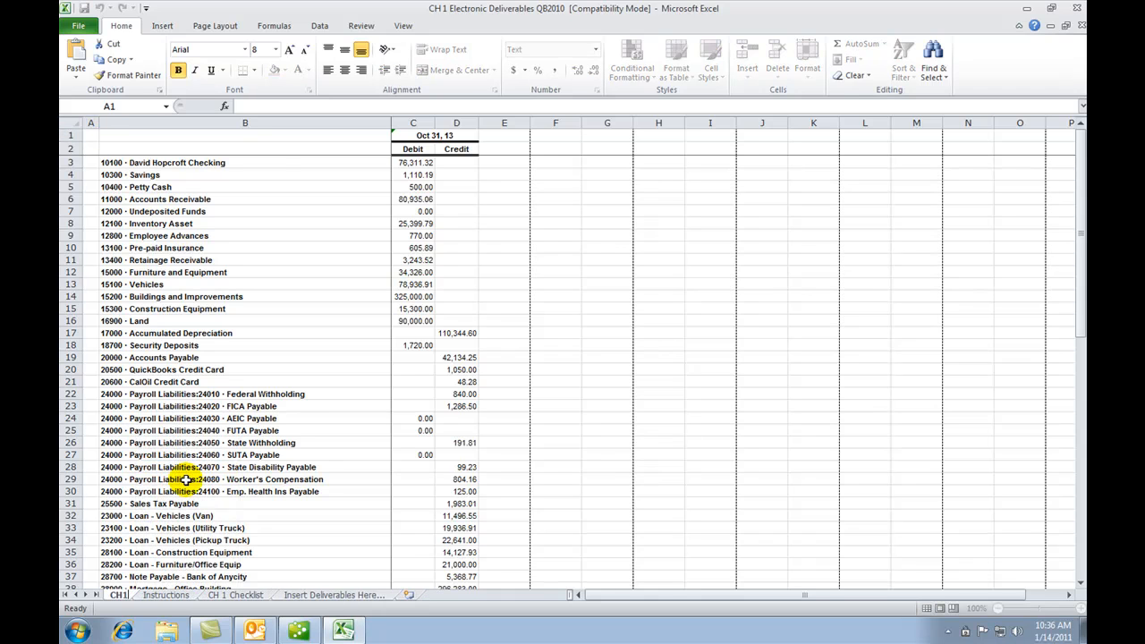
type(".1")
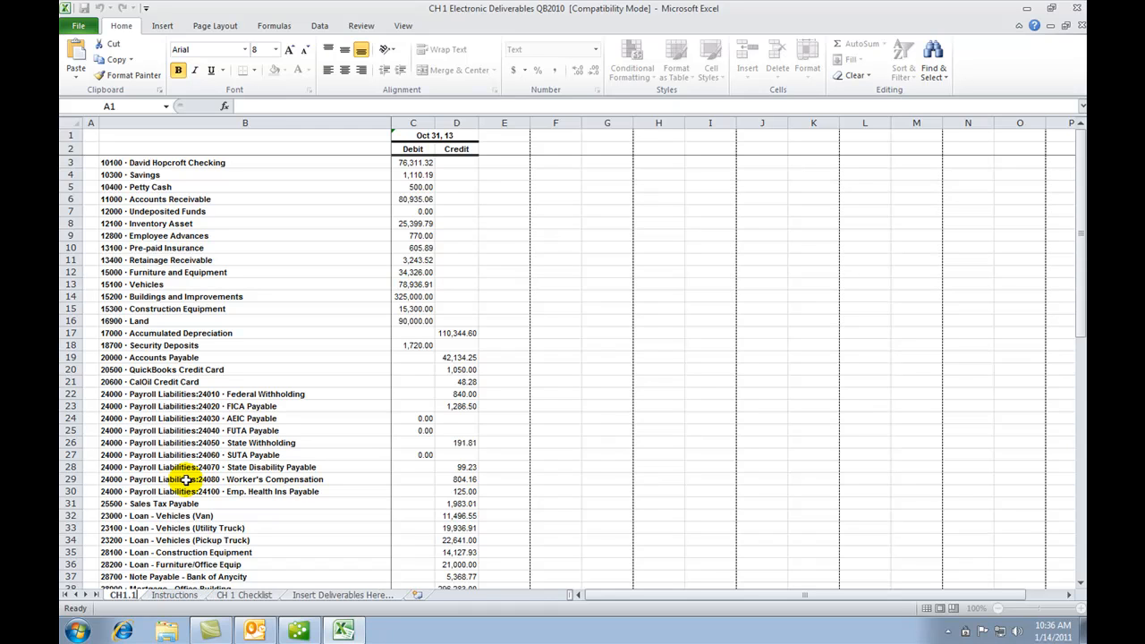
type("Trial")
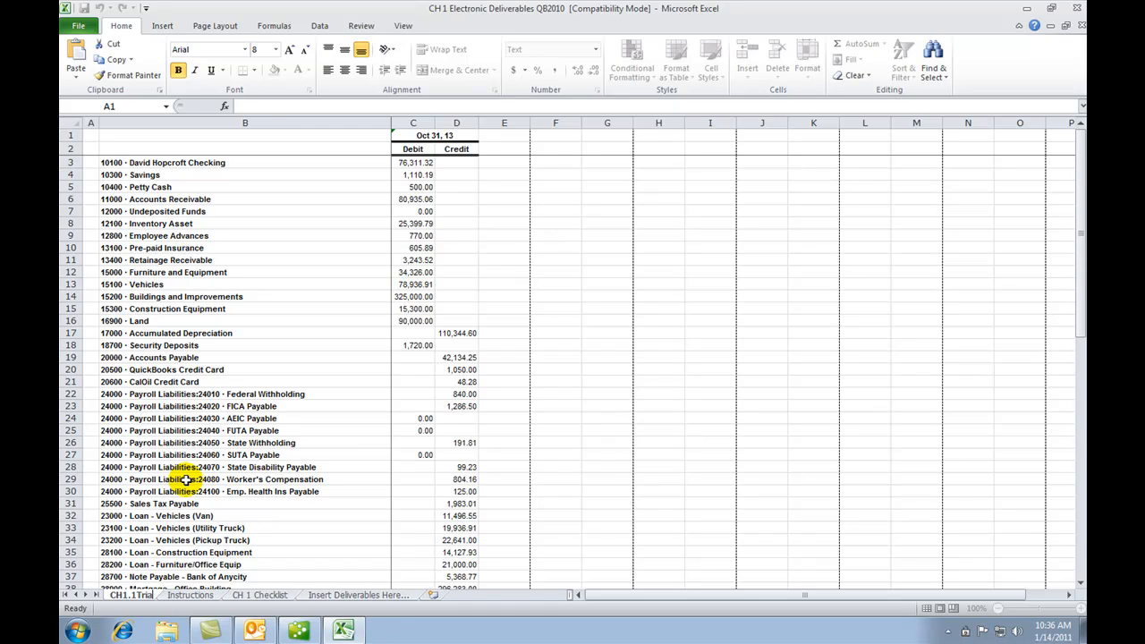
type("Balance")
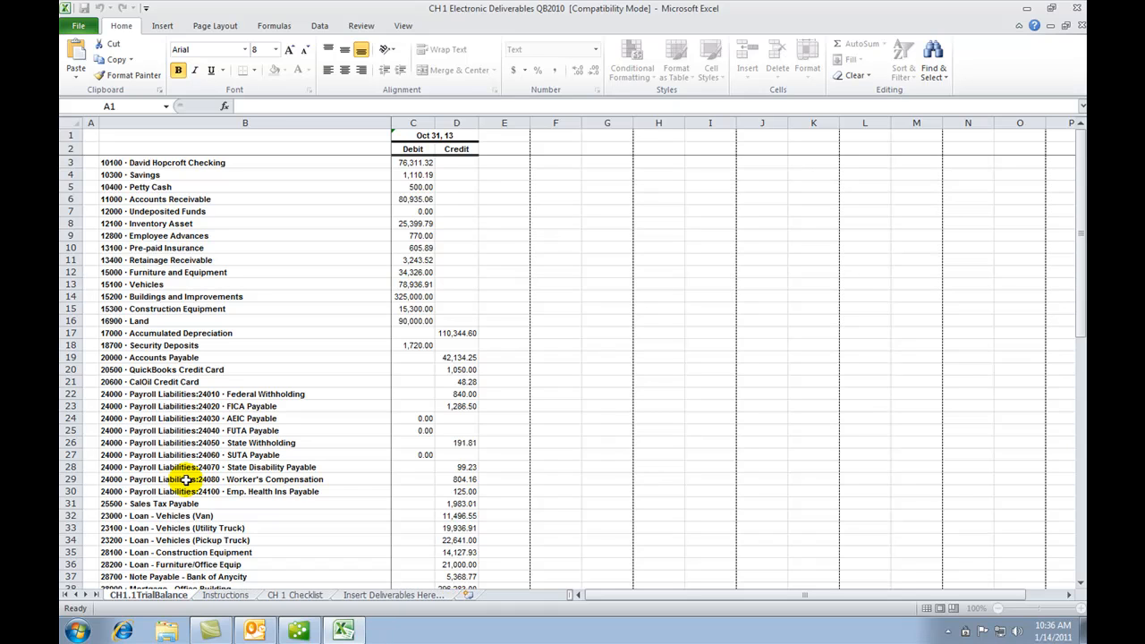
left_click(222, 270)
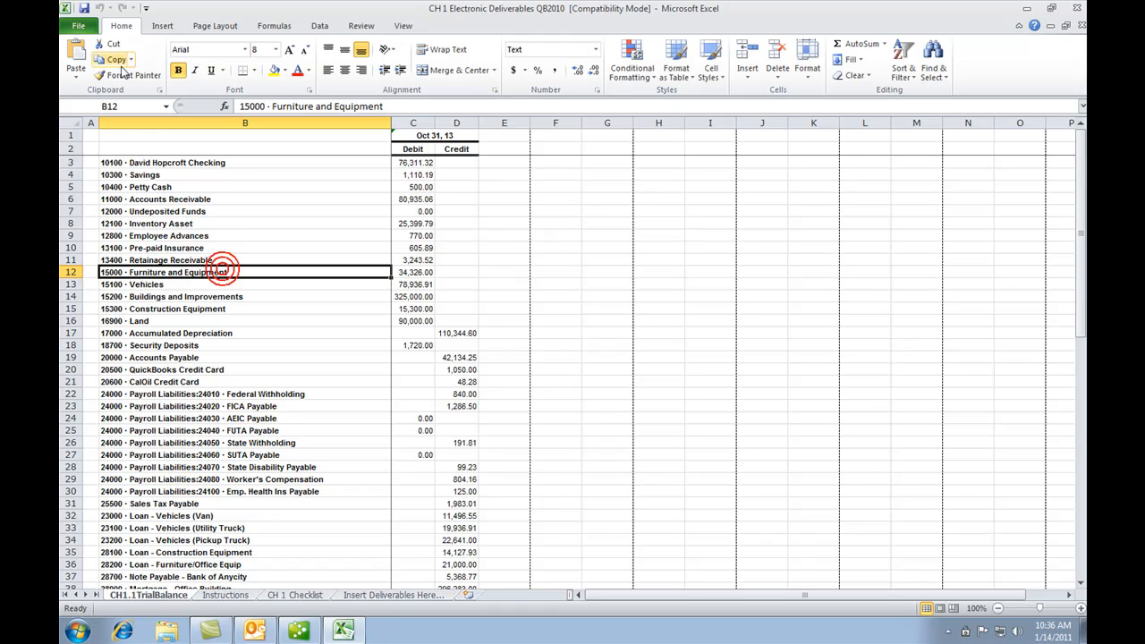
Save the workbook in its current format with compatibility checking on save turned off, and close Excel
left_click(72, 23)
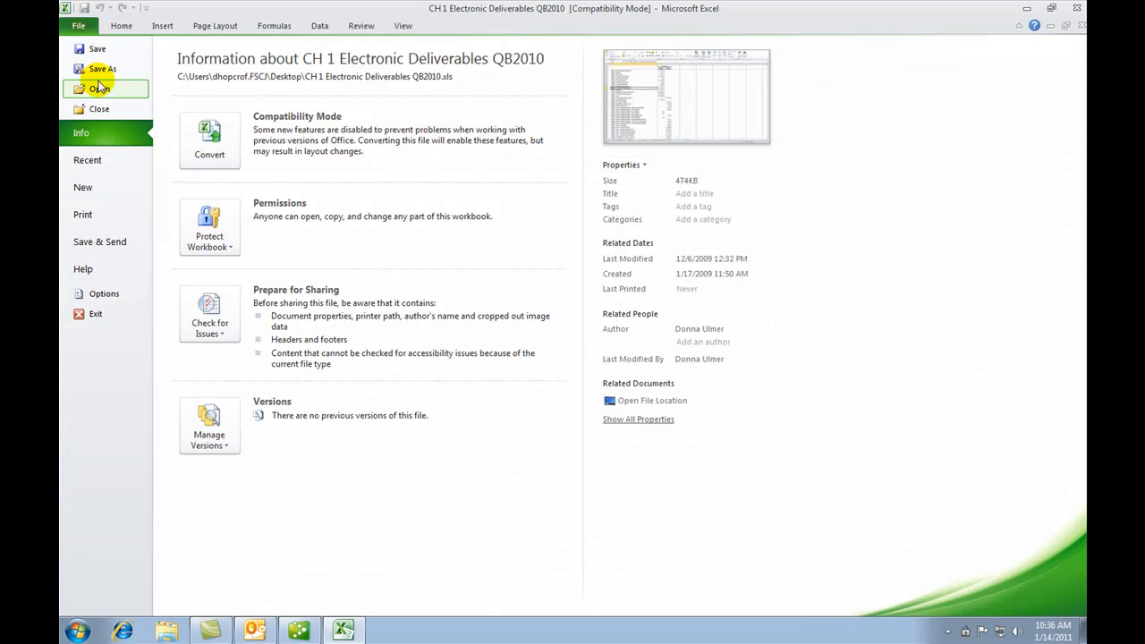
left_click(87, 48)
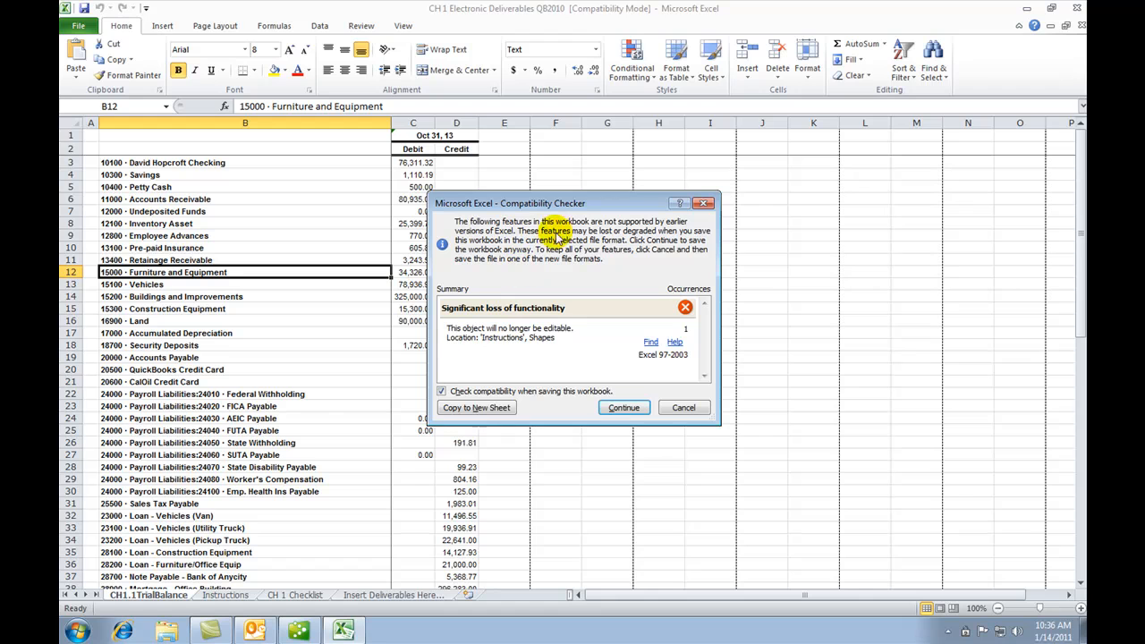
left_click(442, 392)
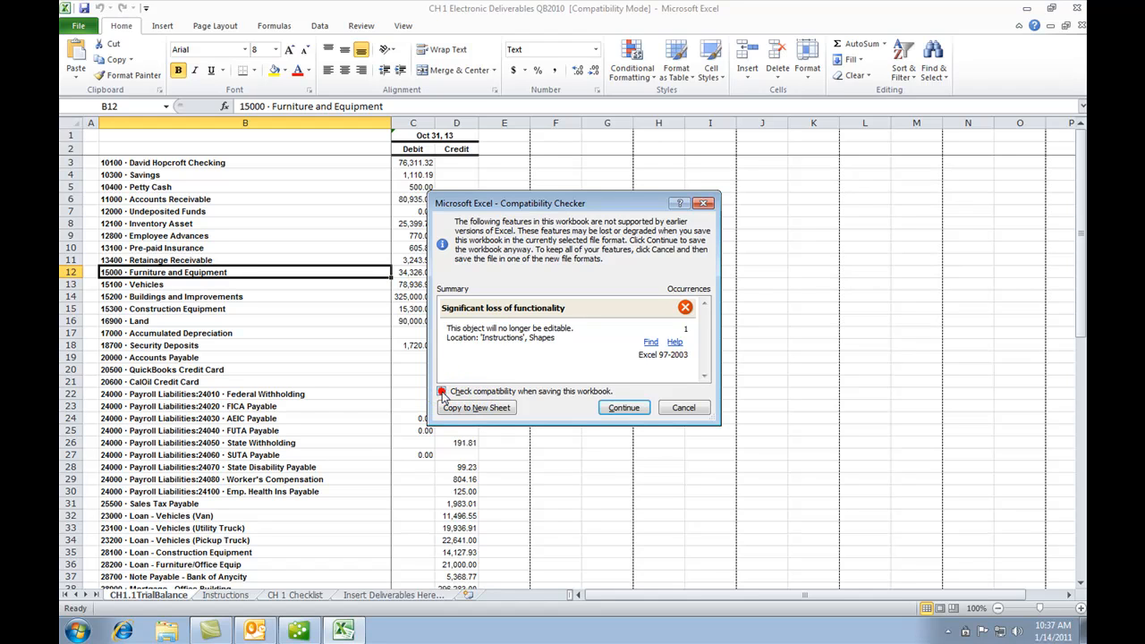
left_click(620, 407)
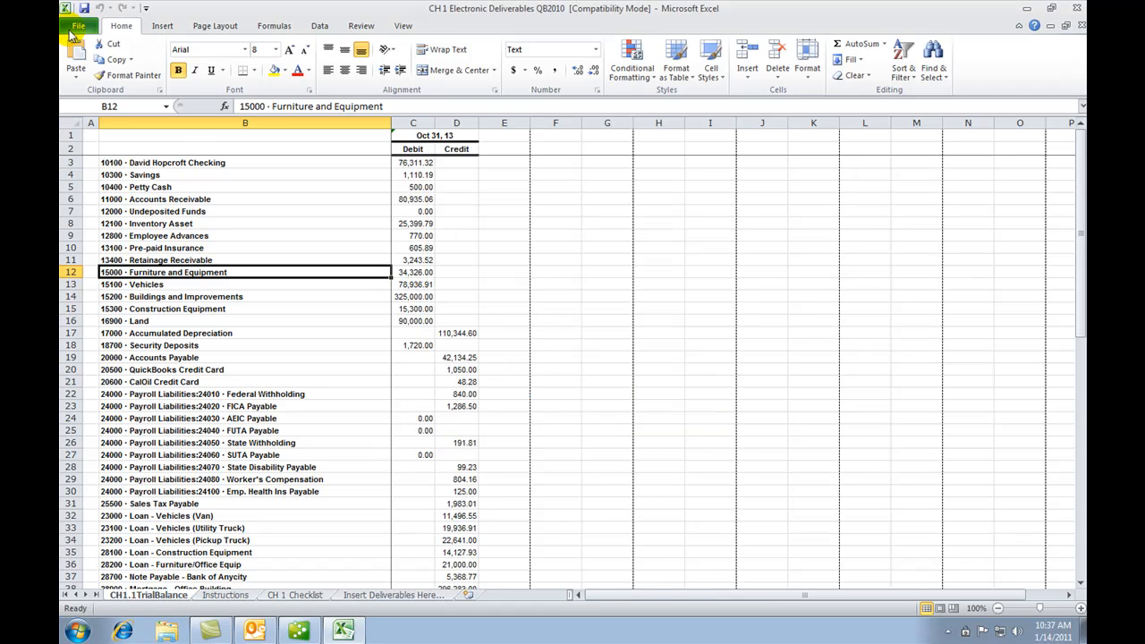
left_click(1078, 10)
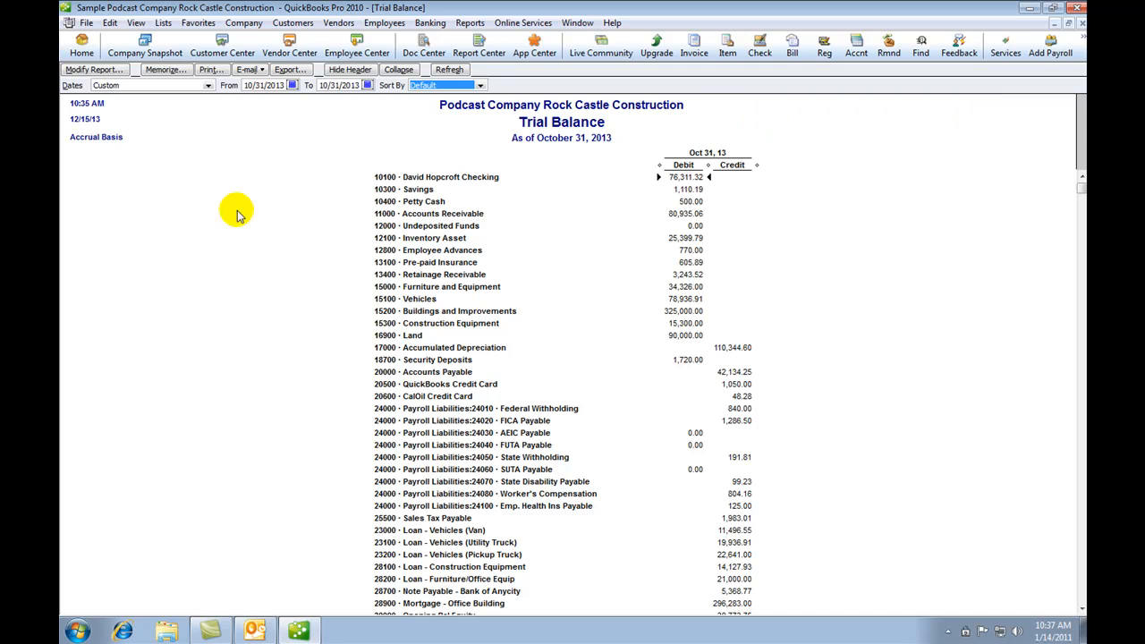
Close the Trial Balance report and open the Profit & Loss Standard report from the Company & Financial reports
left_click(1080, 24)
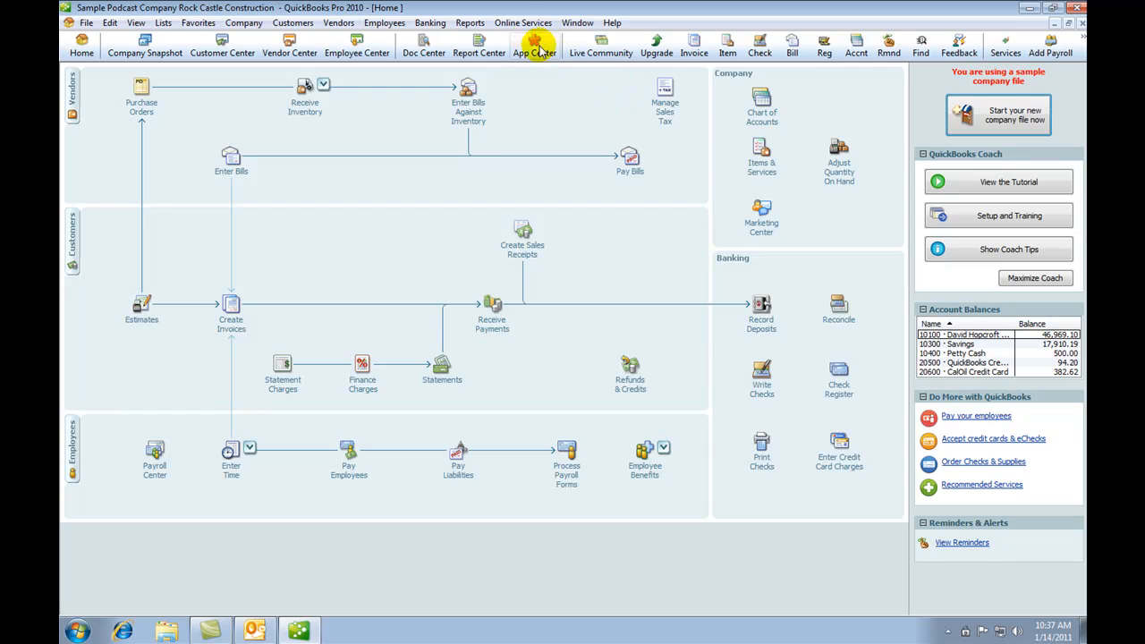
left_click(469, 24)
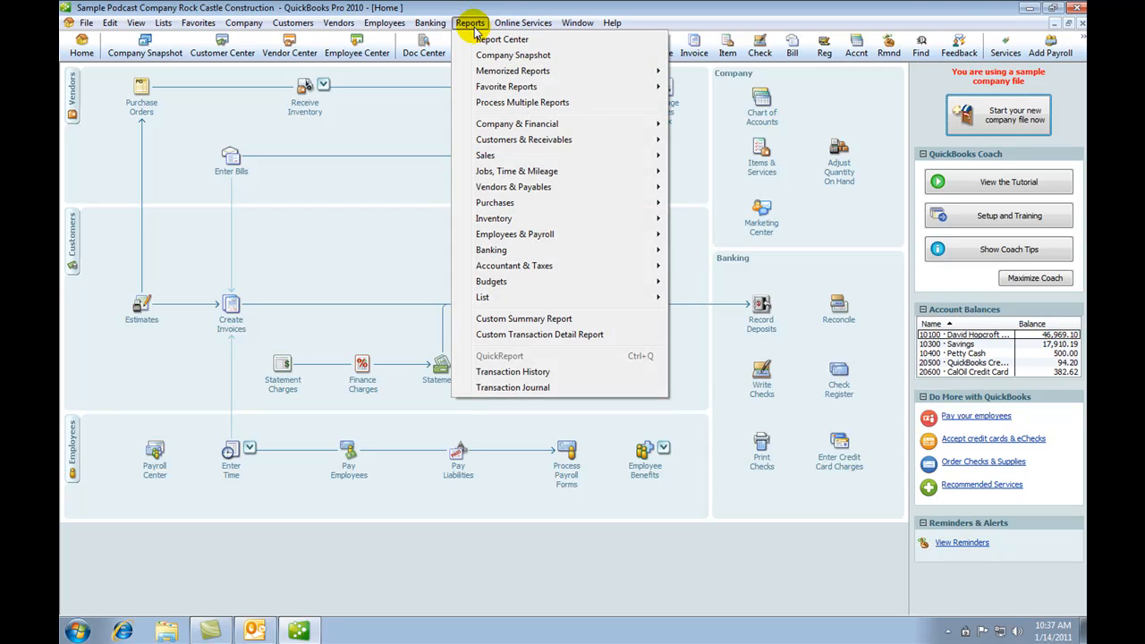
mouse_move(519, 127)
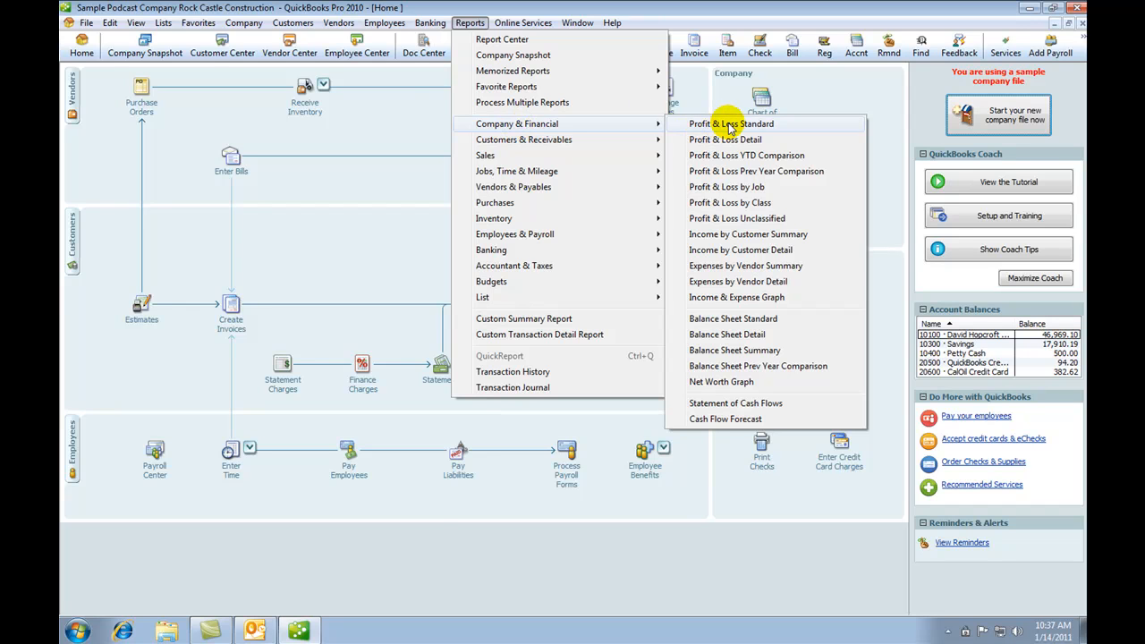
left_click(730, 125)
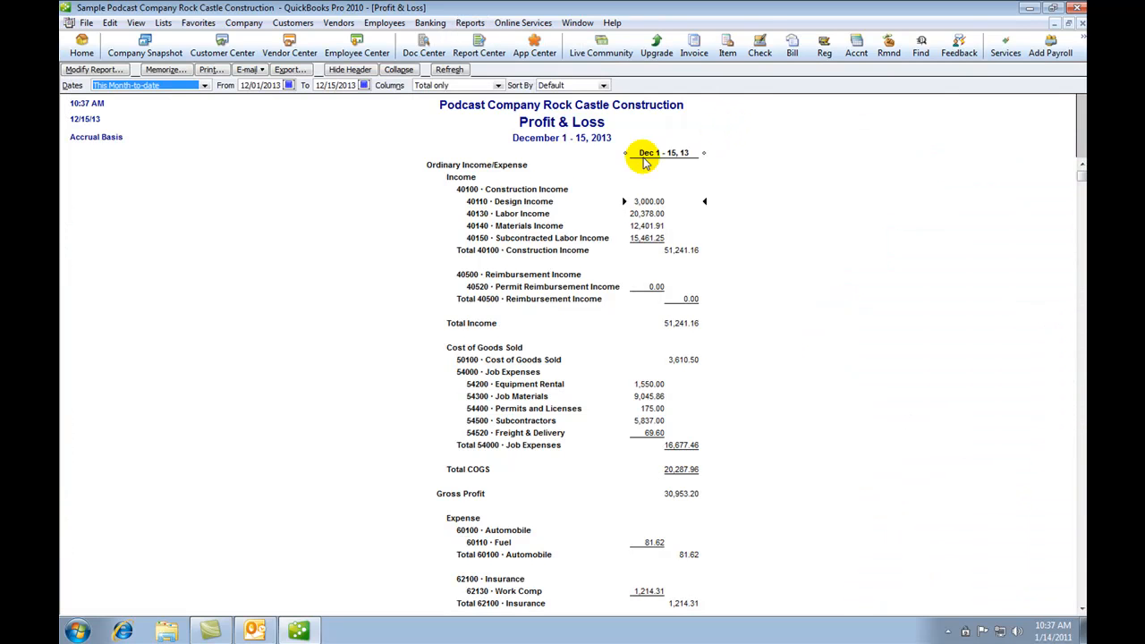
Set the Profit & Loss report's date range from 10/01/2013 to 10/31/2013
left_click(289, 85)
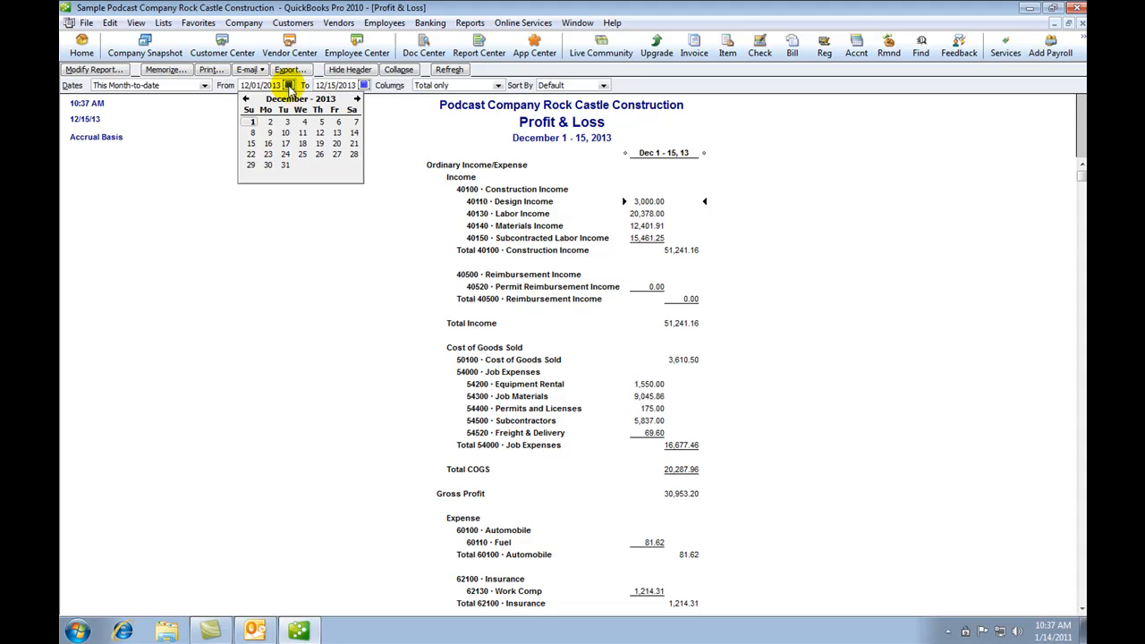
left_click(246, 99)
left_click(246, 98)
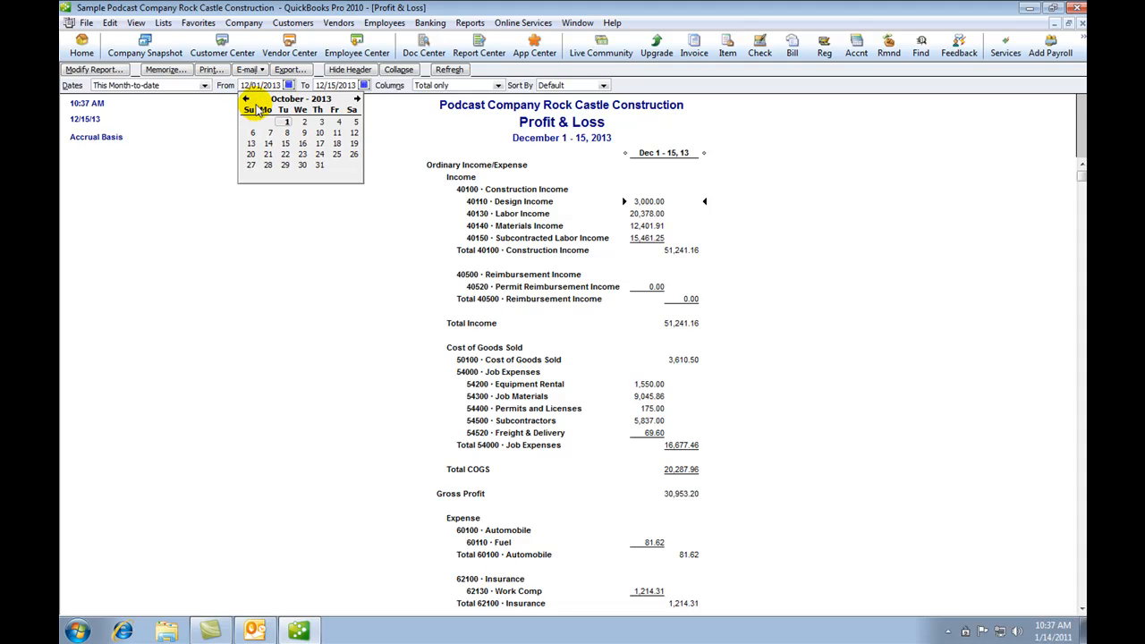
left_click(286, 122)
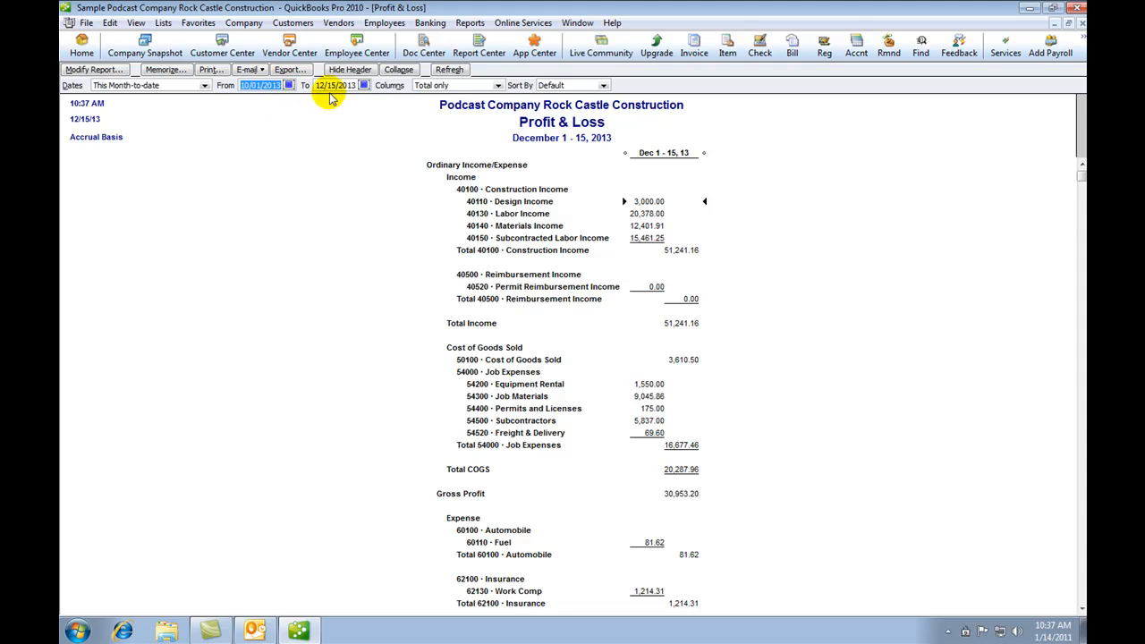
left_click(364, 85)
left_click(321, 100)
left_click(321, 101)
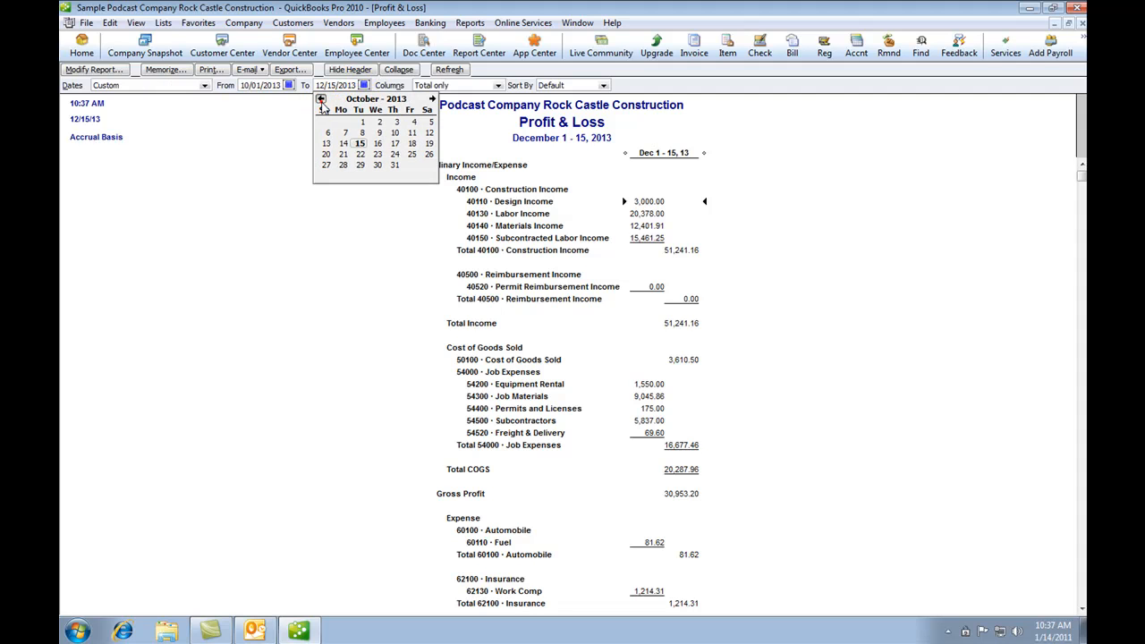
left_click(395, 167)
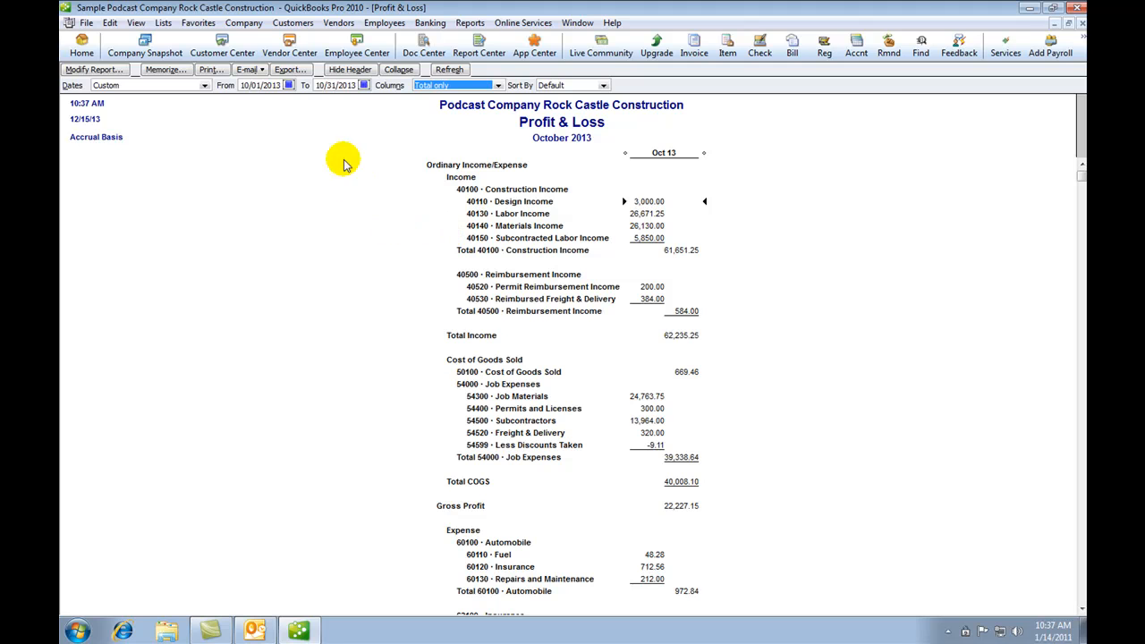
Export the Profit & Loss report to a new sheet in the existing CH 1 deliverables workbook and consult the CH 1 Checklist for sheet names
left_click(288, 70)
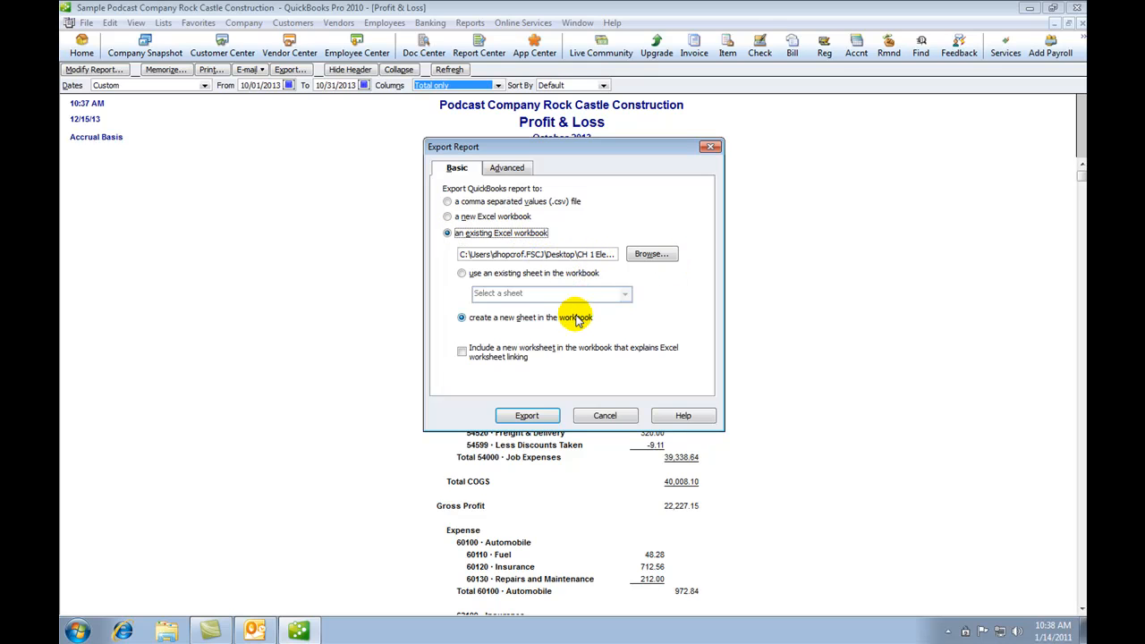
left_click(529, 416)
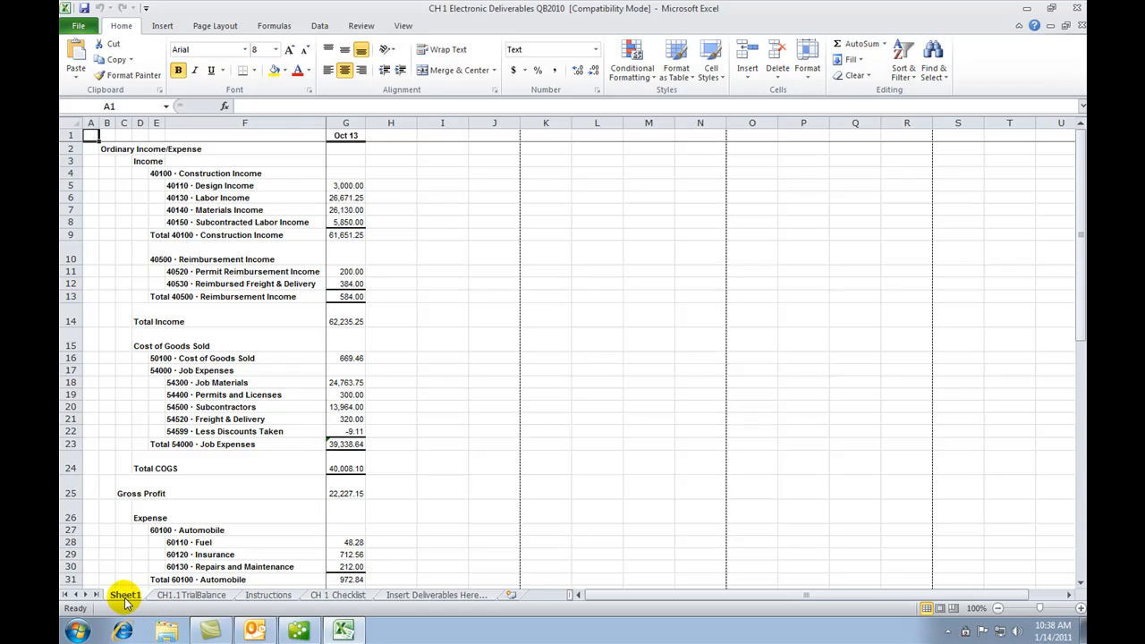
left_click(338, 595)
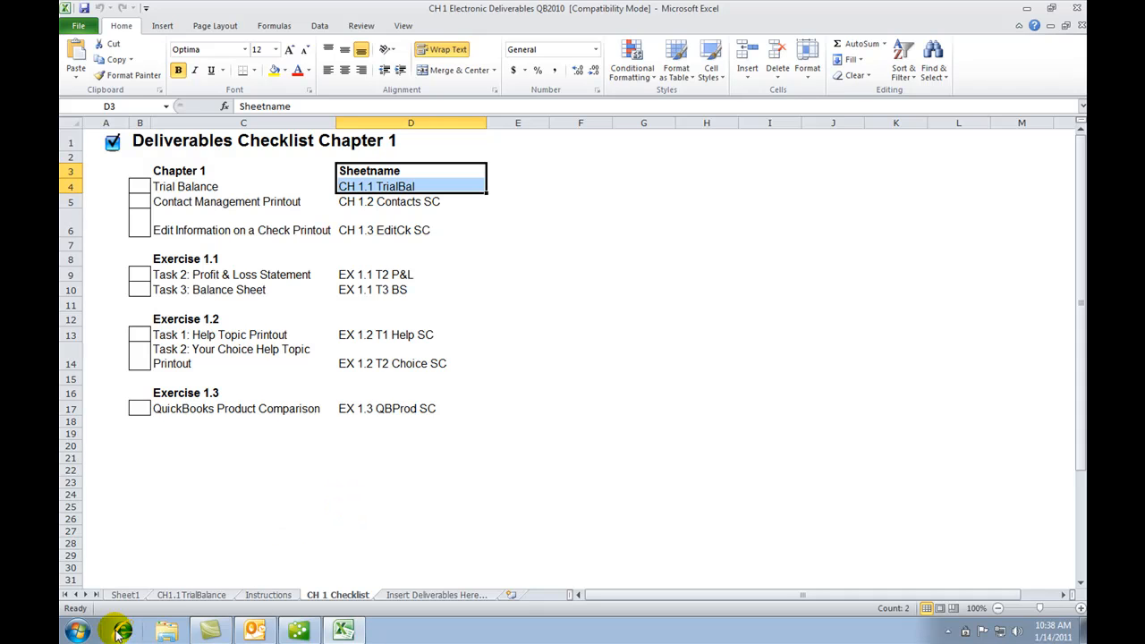
Rename the exported Profit & Loss sheet, Sheet1, as EX1.1Profit&Loss
left_click(126, 600)
right_click(121, 595)
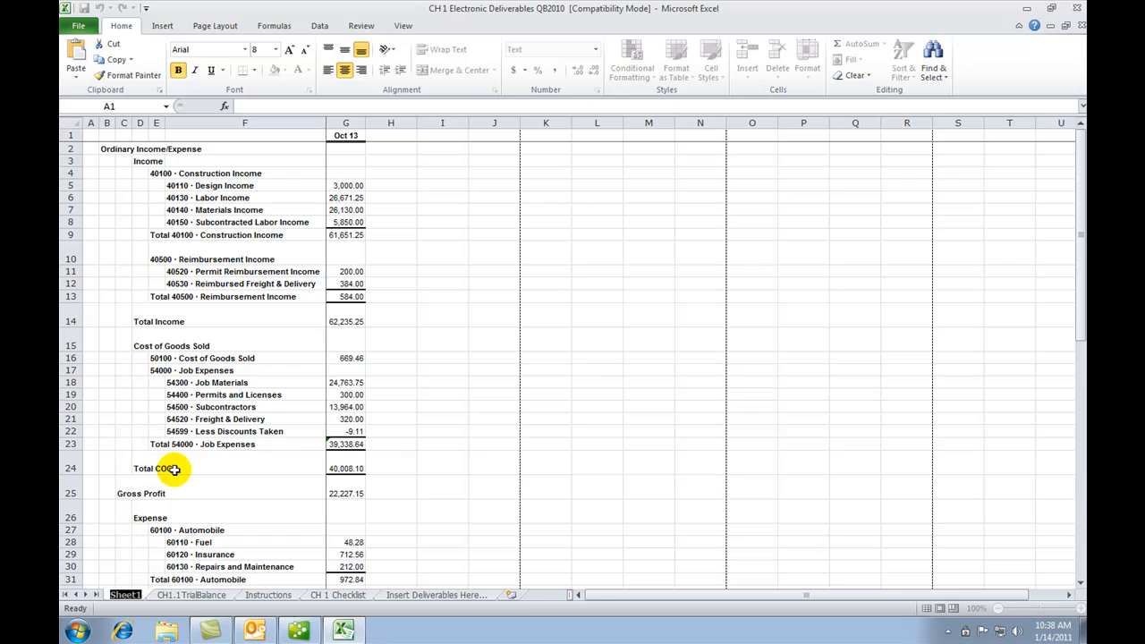
type("EX1.")
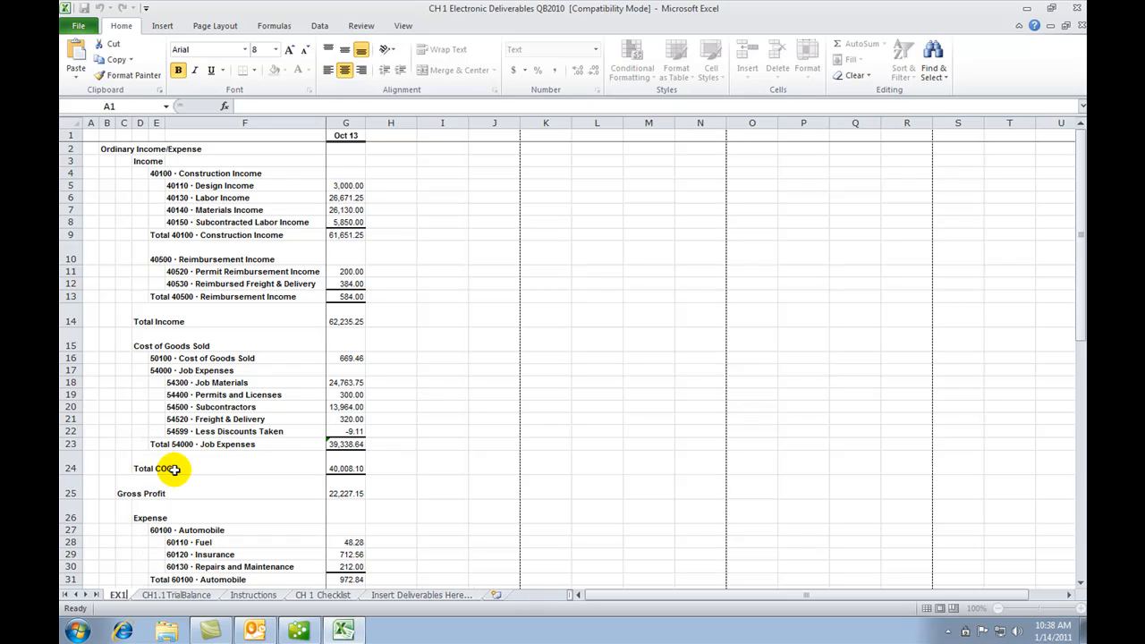
type("1")
type("P")
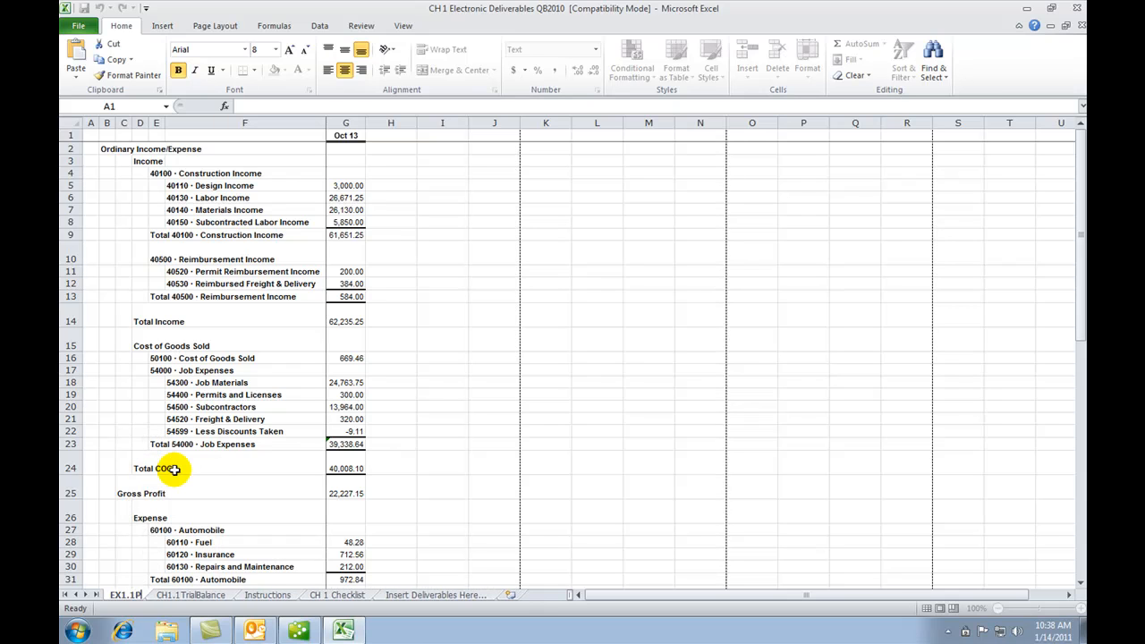
type("rofit")
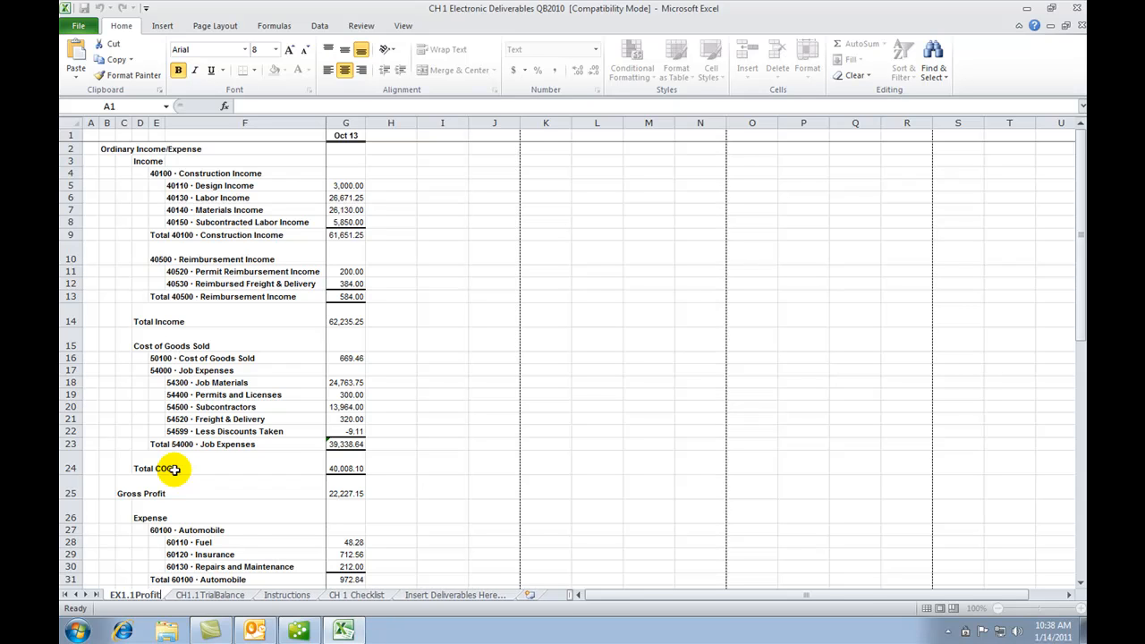
type("&Loss")
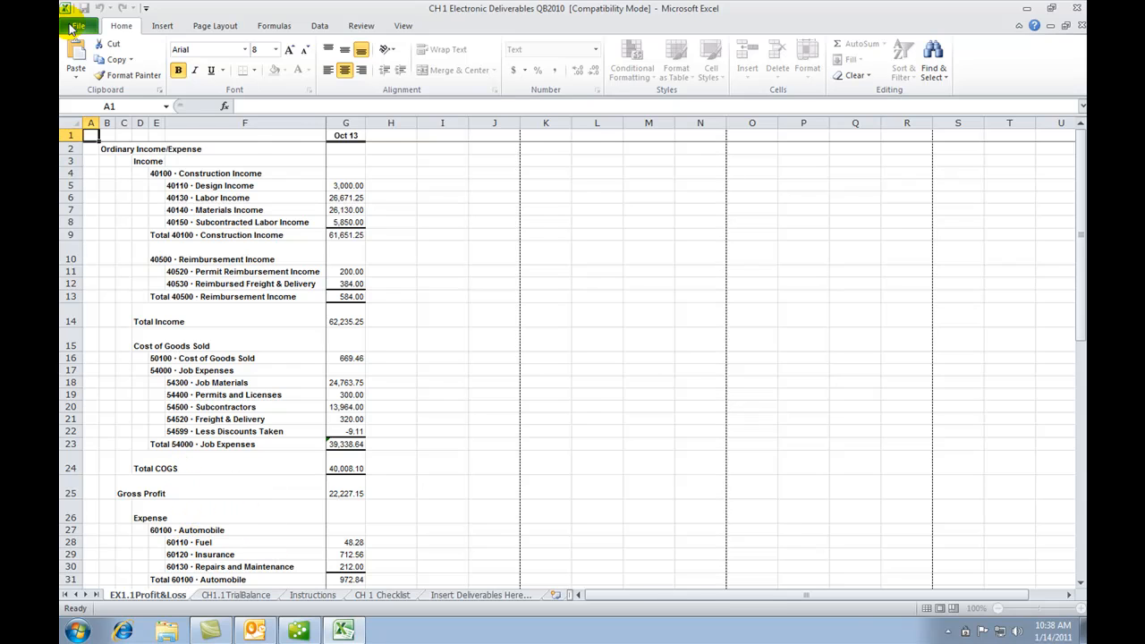
Save the deliverables workbook and close Excel to return to QuickBooks
left_click(72, 29)
left_click(62, 47)
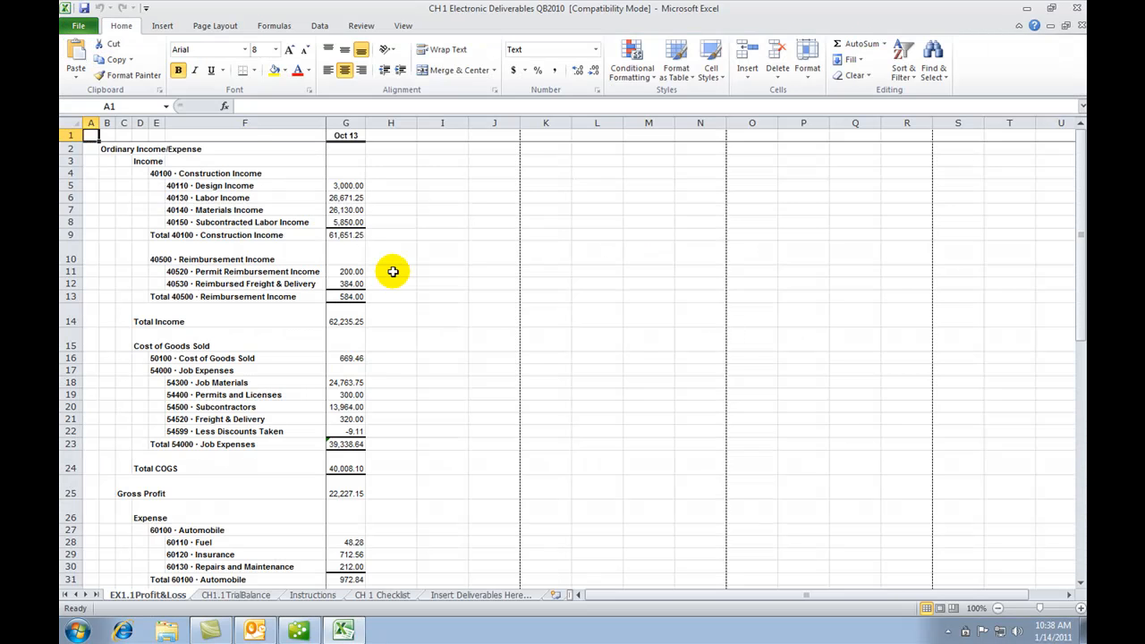
left_click(1078, 9)
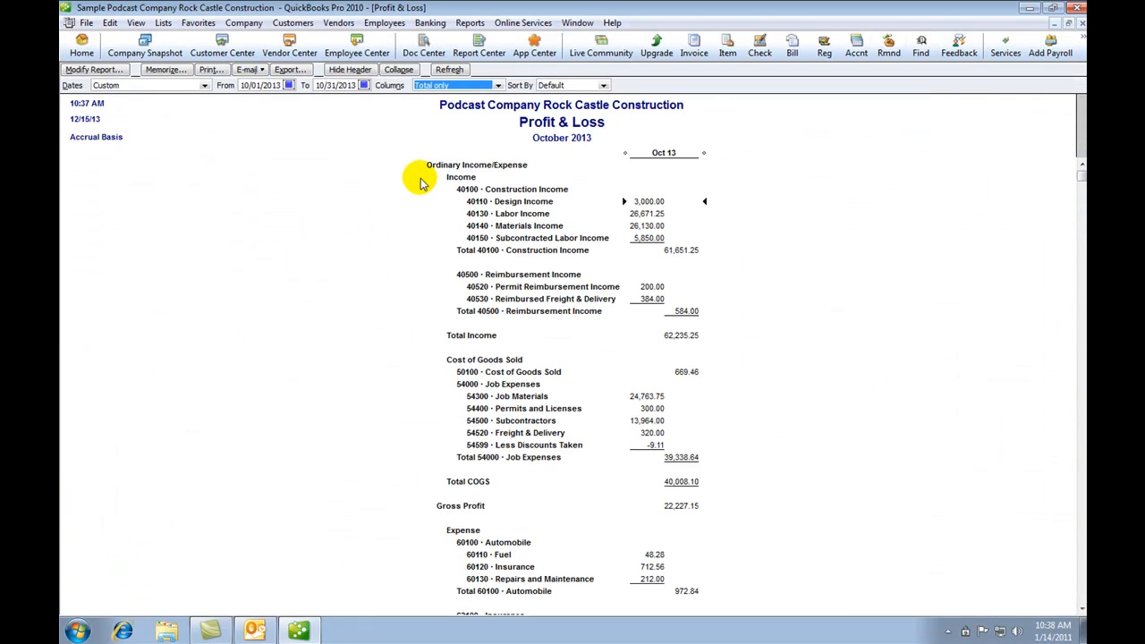
Close the Profit & Loss report and open the Balance Sheet Standard report from the Company & Financial reports
left_click(1080, 22)
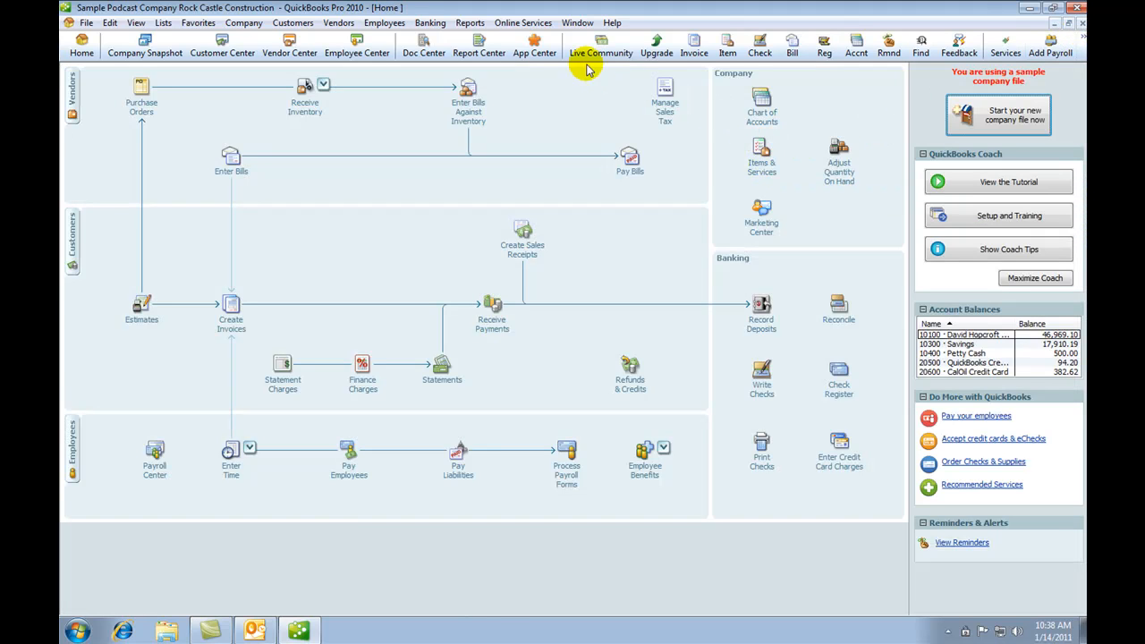
left_click(478, 25)
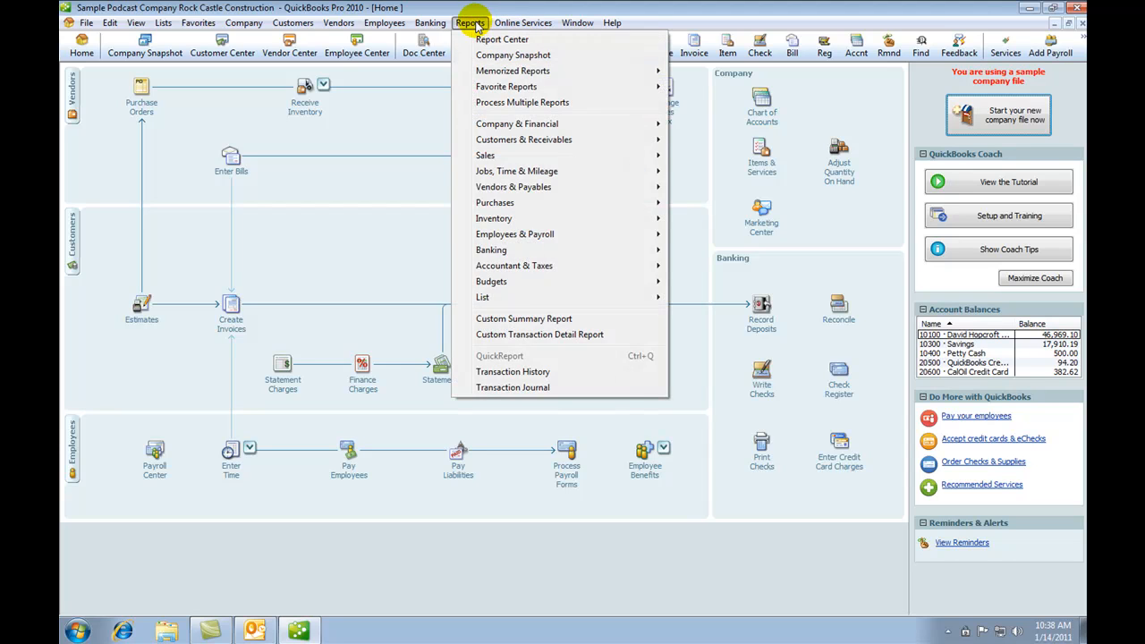
mouse_move(523, 127)
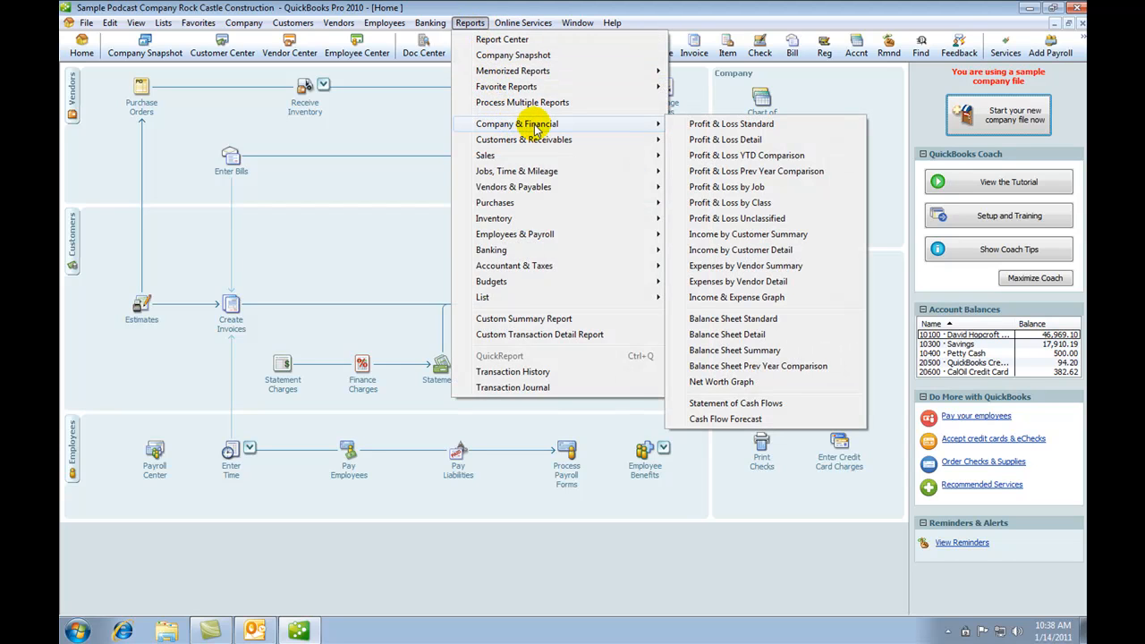
left_click(753, 321)
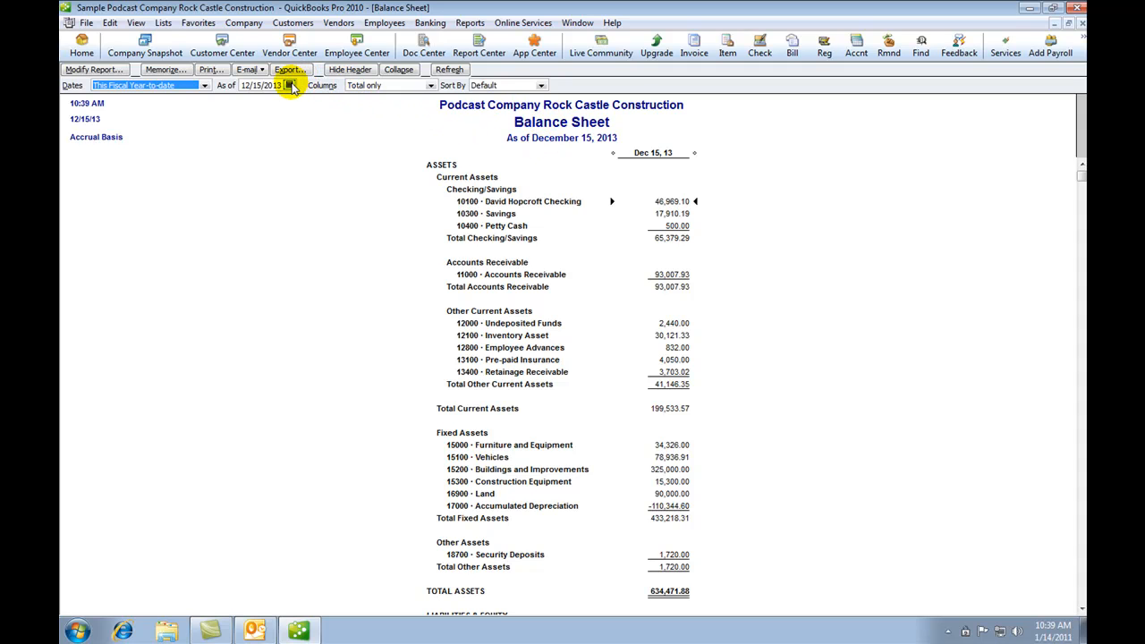
Set the Balance Sheet's as-of date to 10/31/2013 and update the report
left_click(290, 85)
left_click(248, 99)
left_click(248, 99)
left_click(319, 164)
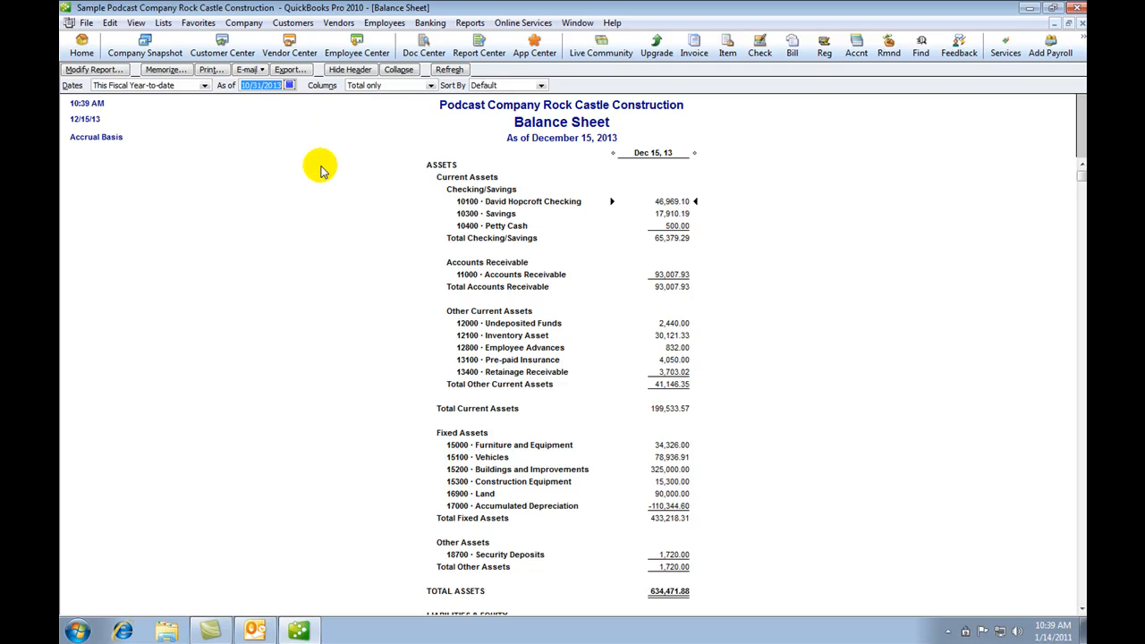
key("Tab")
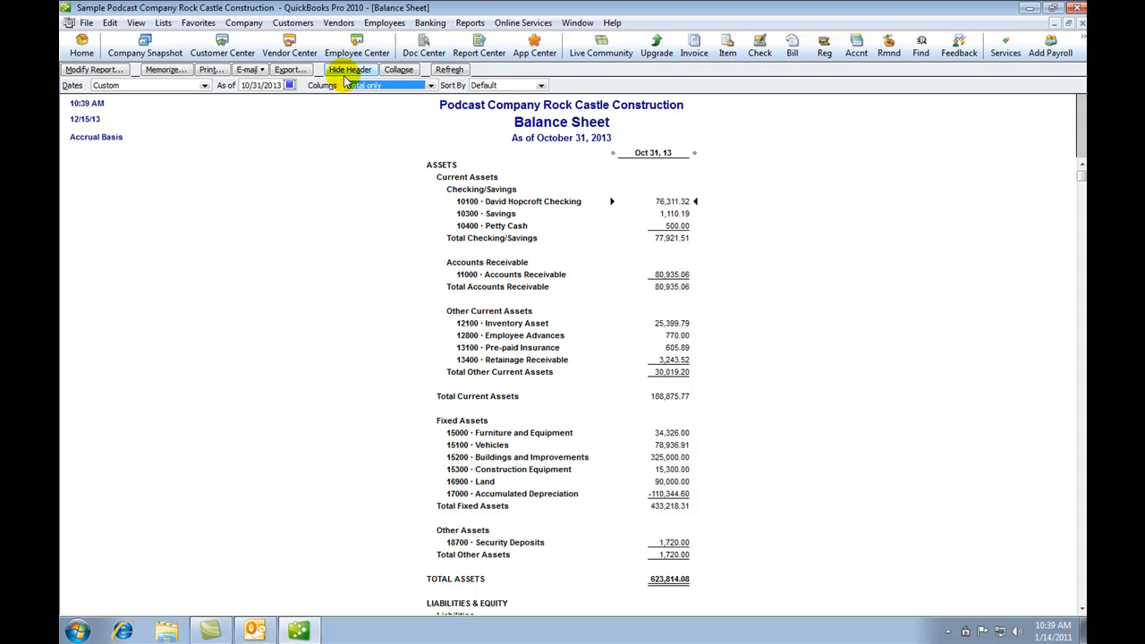
Export the Balance Sheet to a new sheet in the existing CH 1 deliverables workbook and consult the CH 1 Checklist for its sheet name
left_click(300, 71)
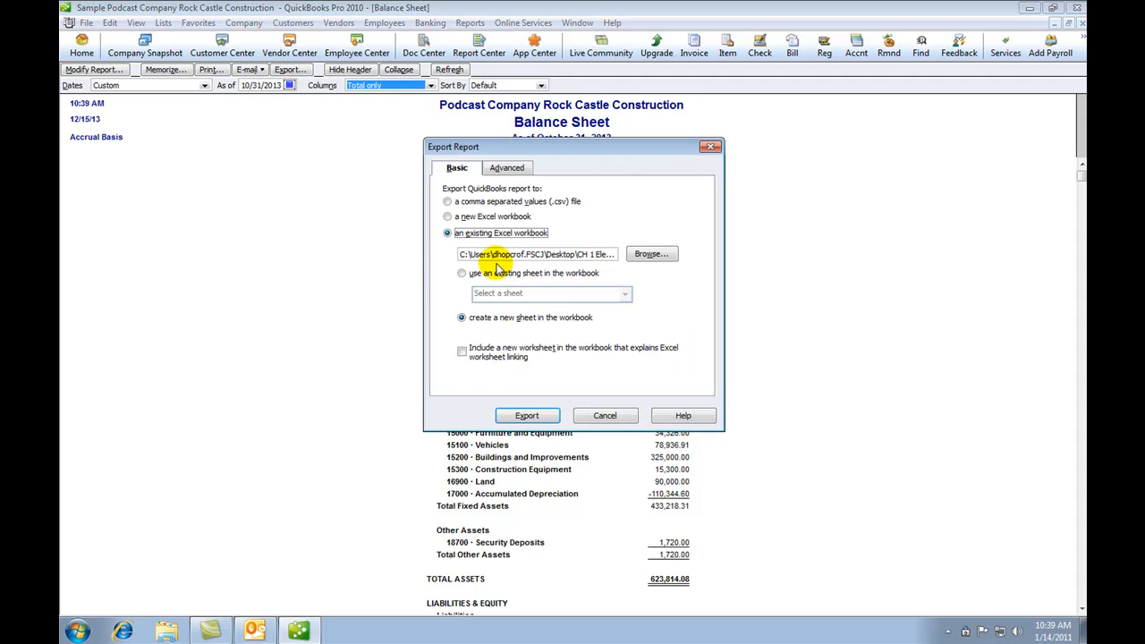
left_click(527, 415)
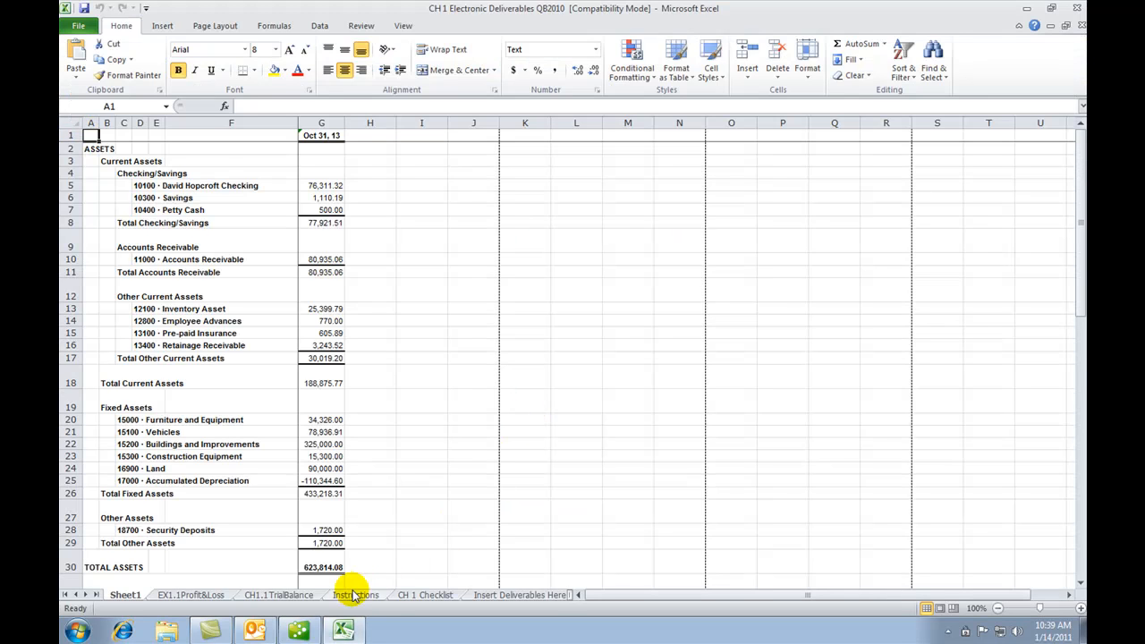
left_click(433, 595)
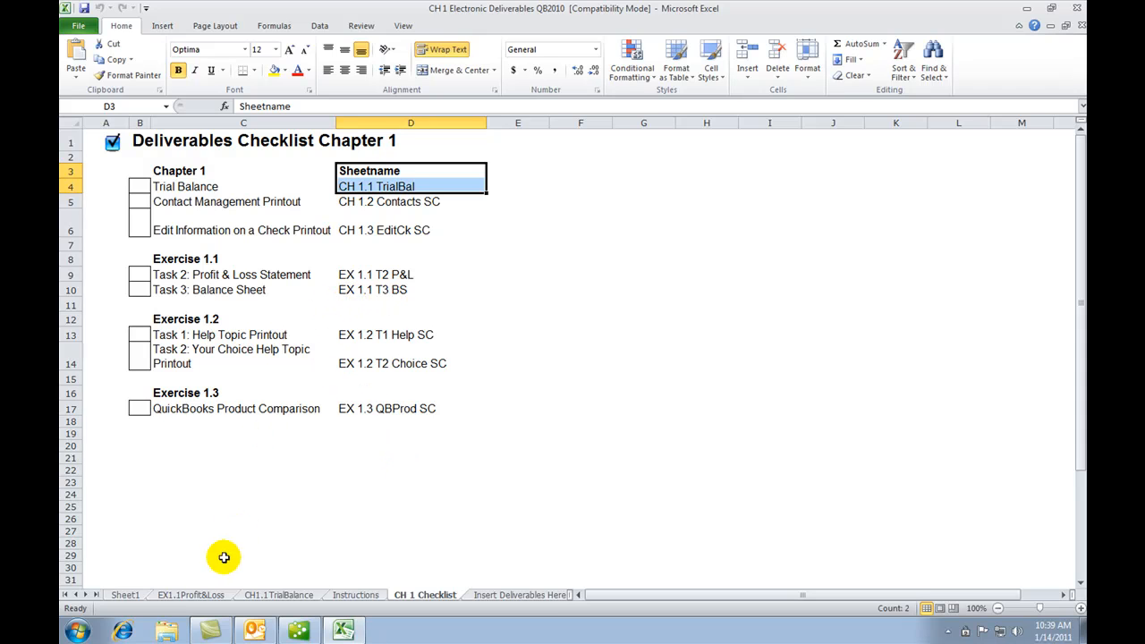
Rename the exported Balance Sheet's Sheet1 as EX1.1BalanceSheet
left_click(125, 594)
right_click(125, 595)
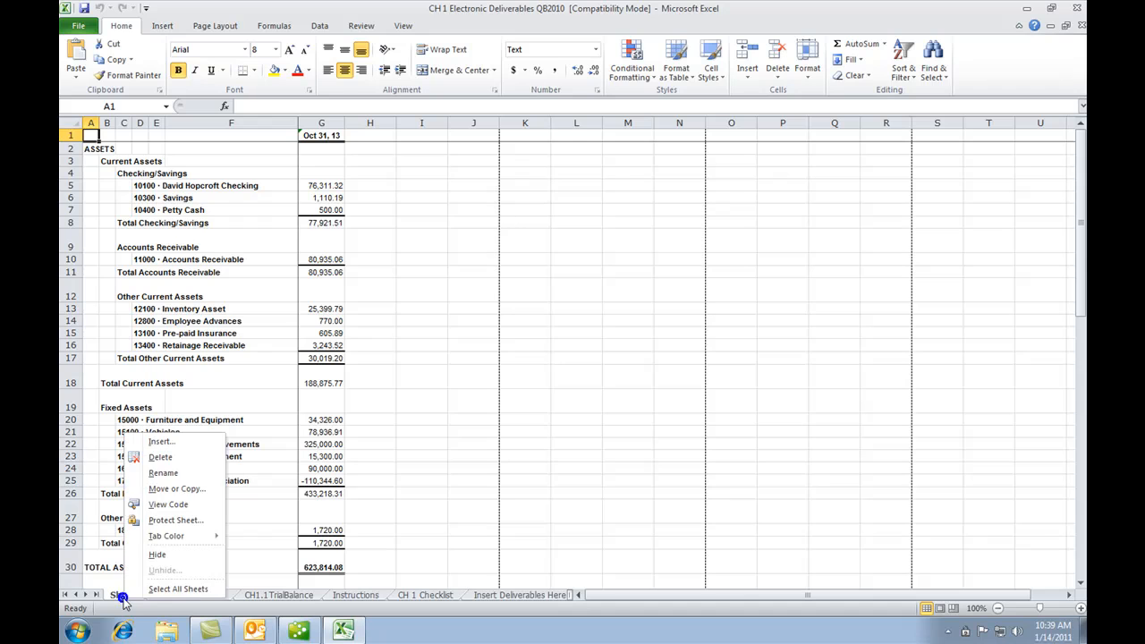
left_click(163, 477)
type("E")
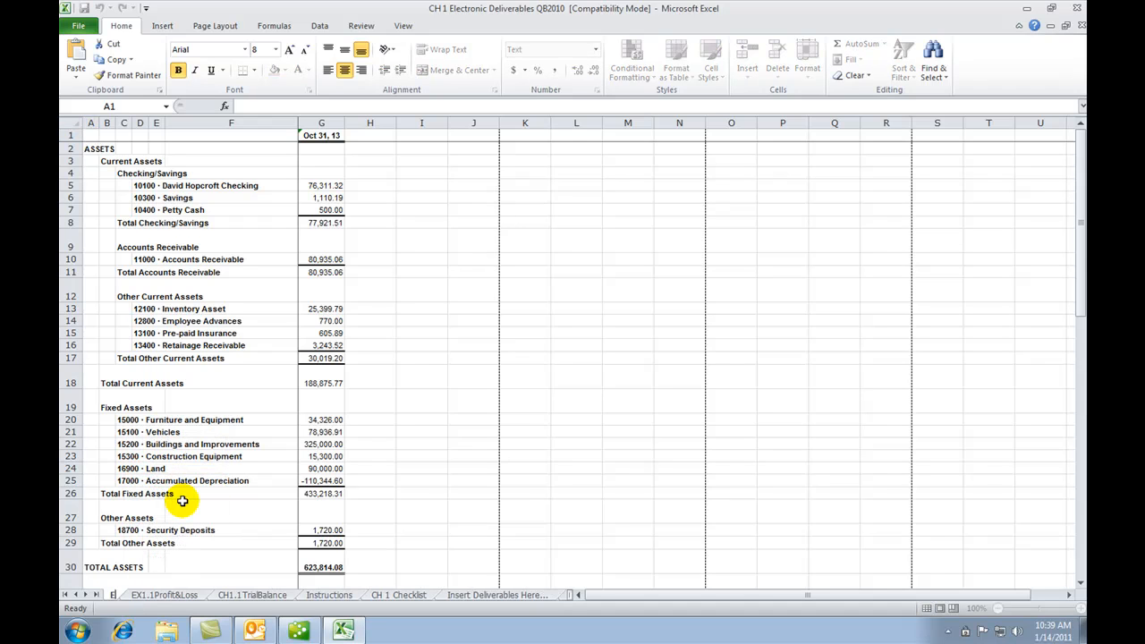
type("X1.1")
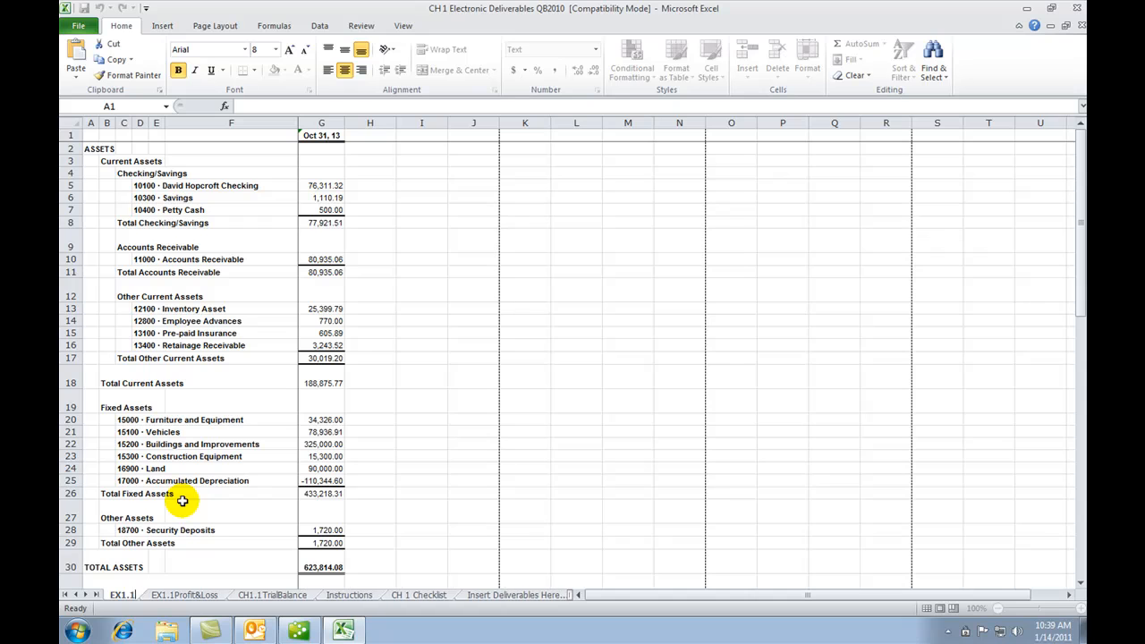
type("Bala")
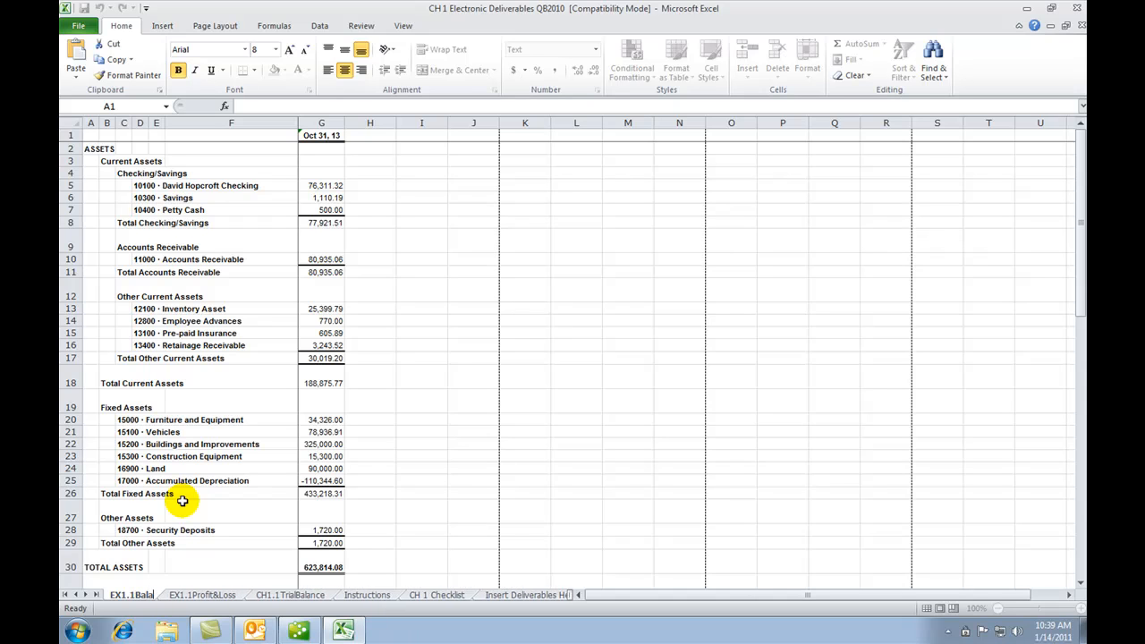
type("nceSheet")
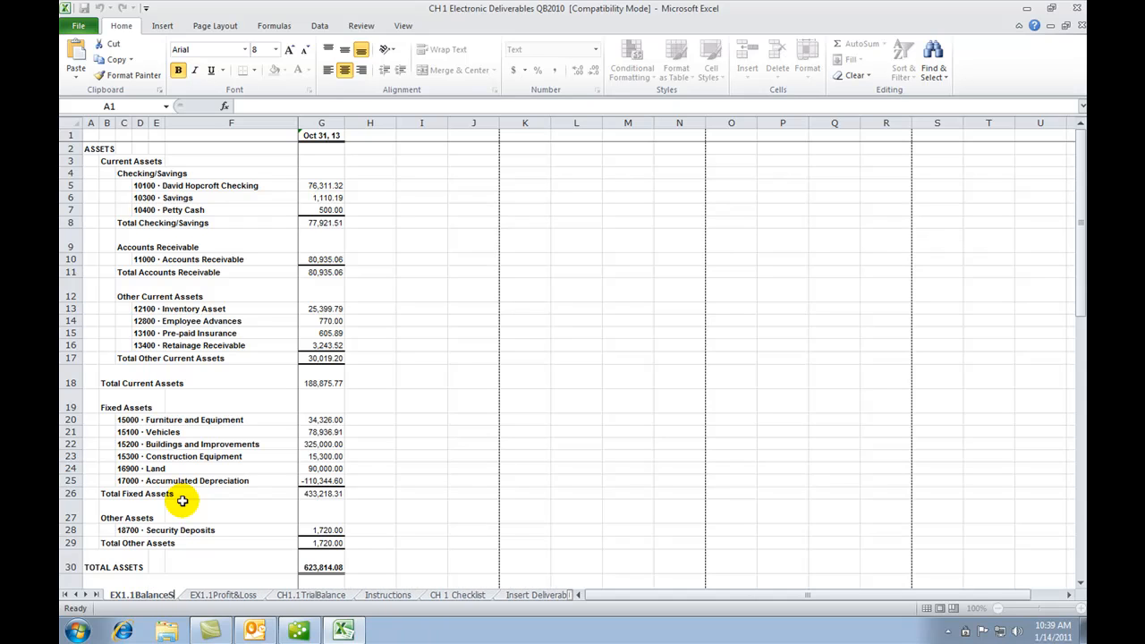
left_click(458, 540)
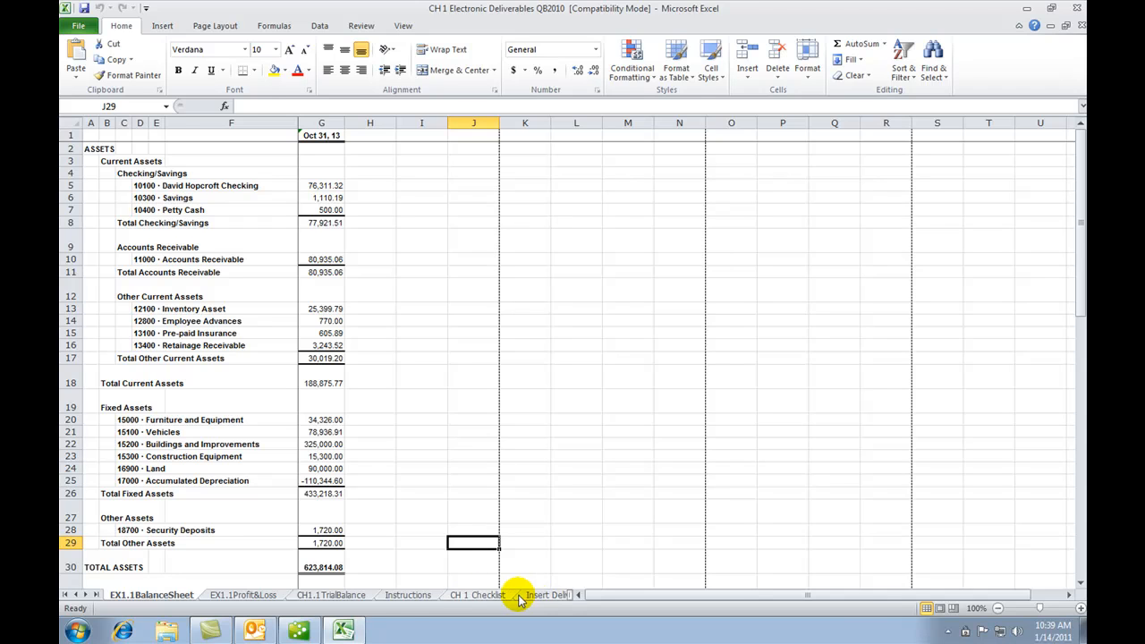
Permanently delete the Instructions sheet from the deliverables workbook
left_click(393, 599)
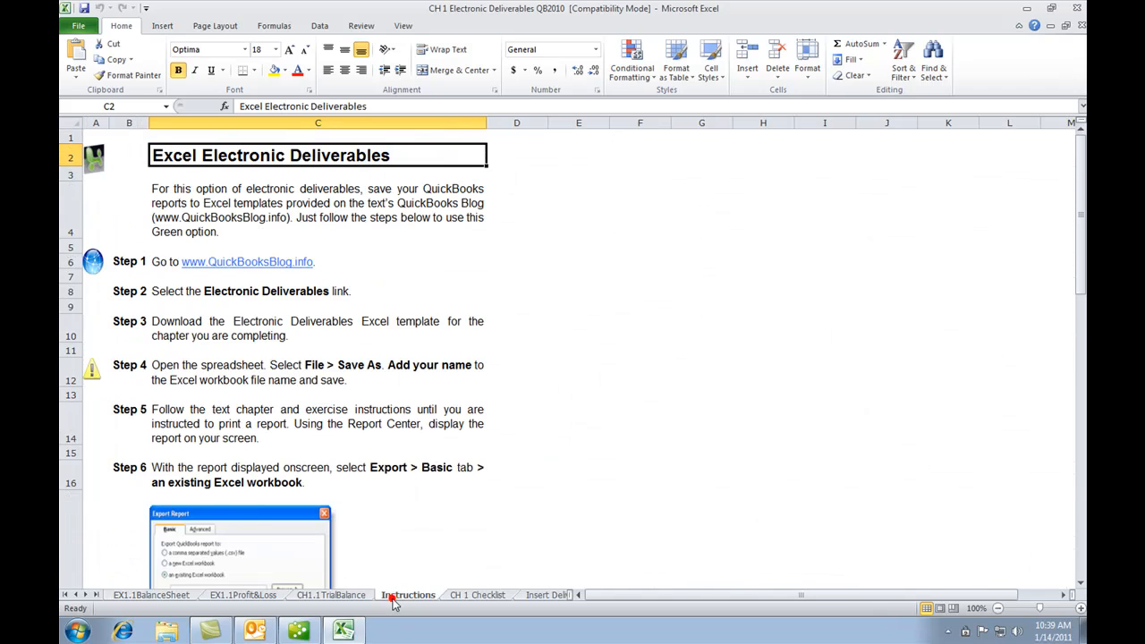
right_click(394, 599)
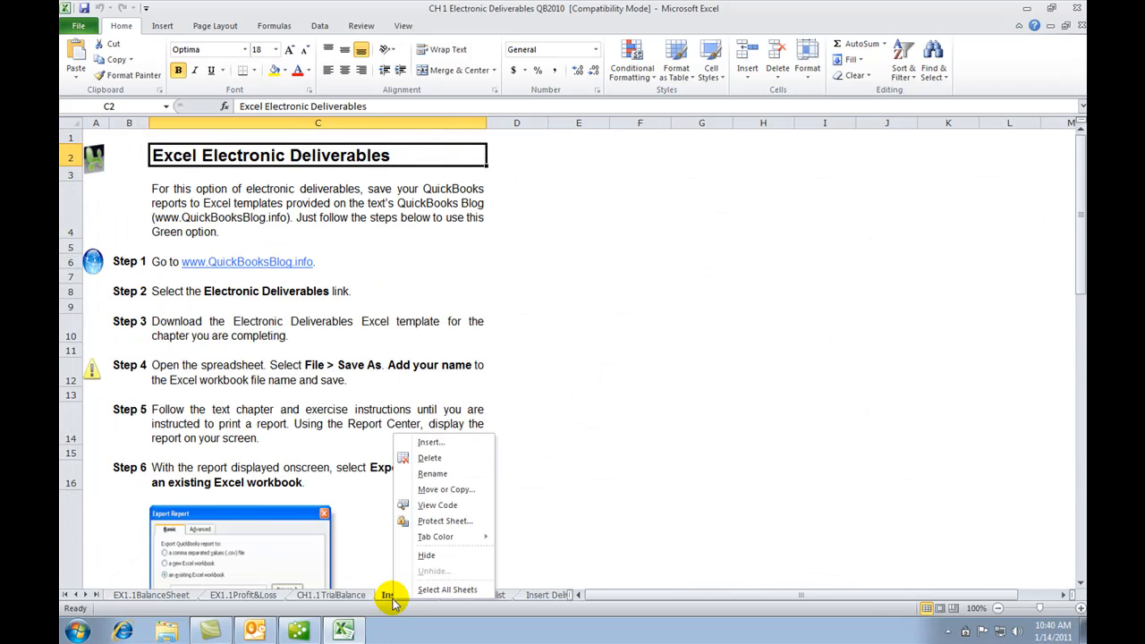
left_click(429, 457)
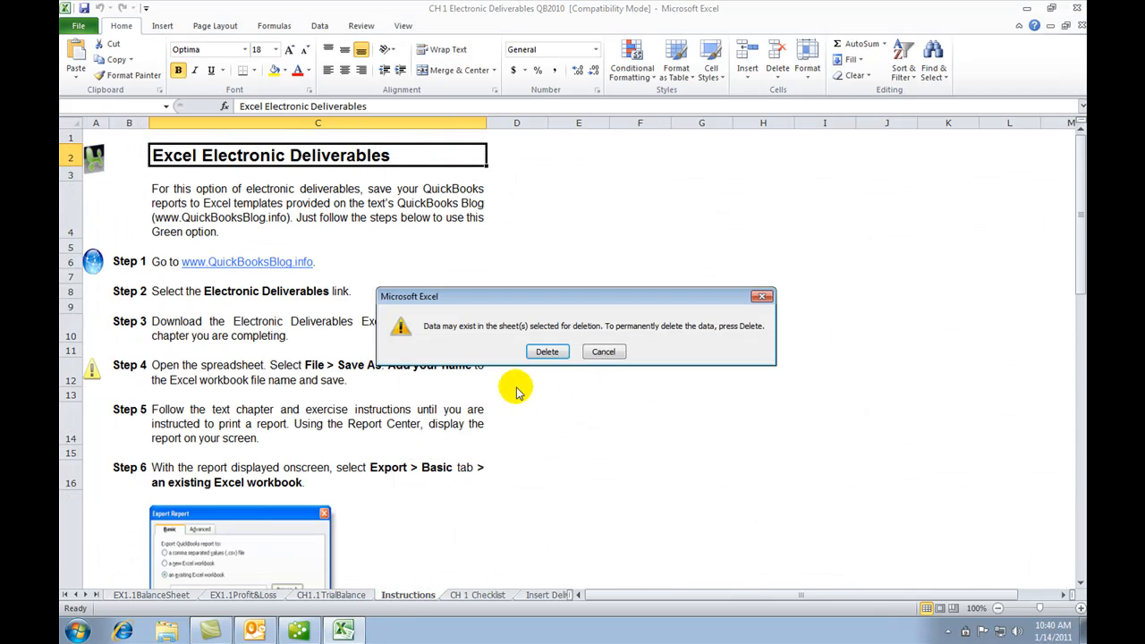
left_click(547, 352)
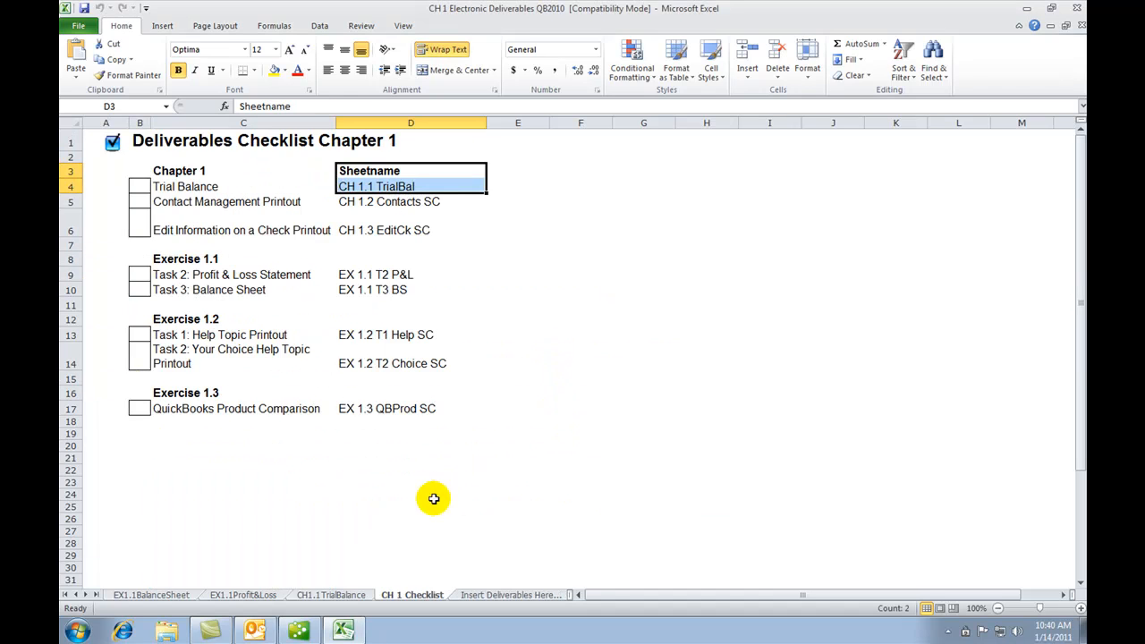
Move the CH 1 Checklist sheet to the front of the deliverables workbook, before EX1.1BalanceSheet
right_click(408, 597)
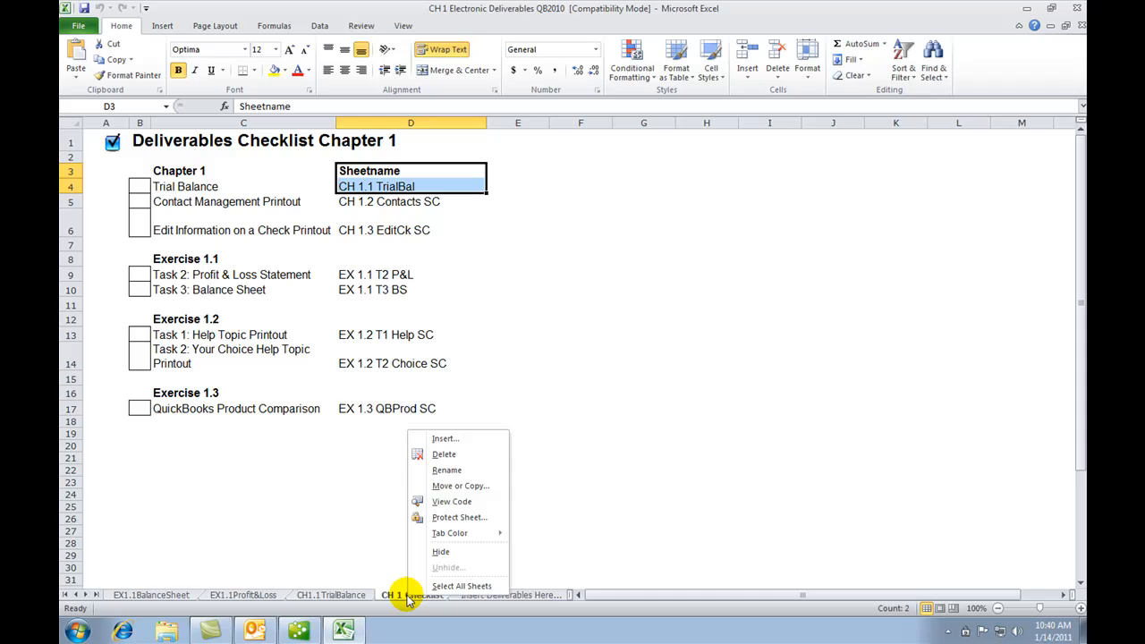
left_click(461, 485)
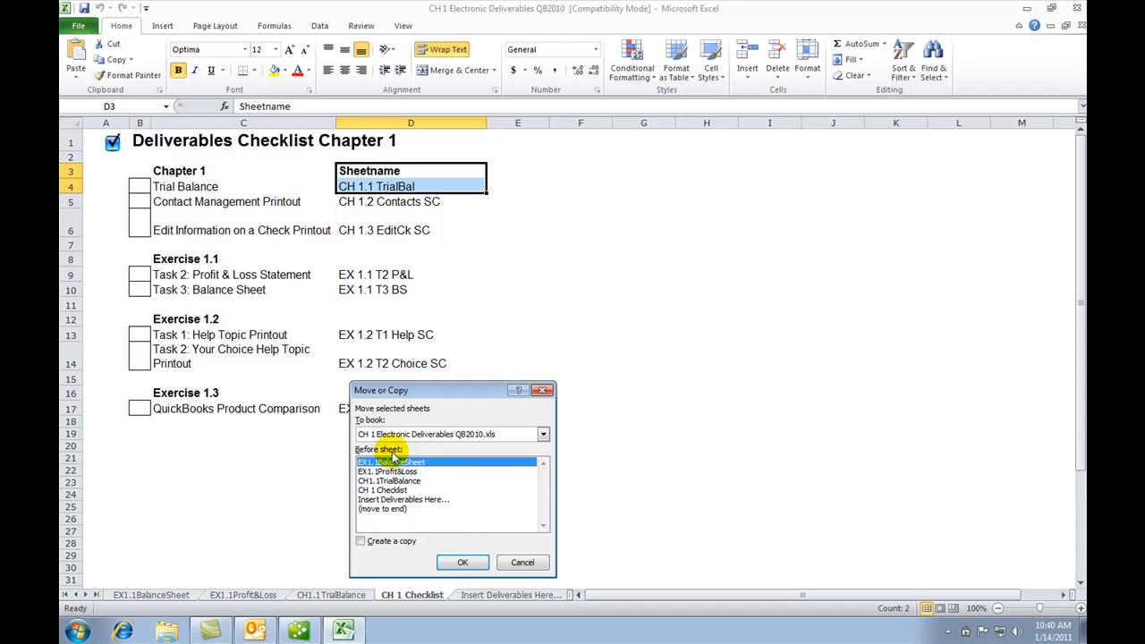
left_click(463, 562)
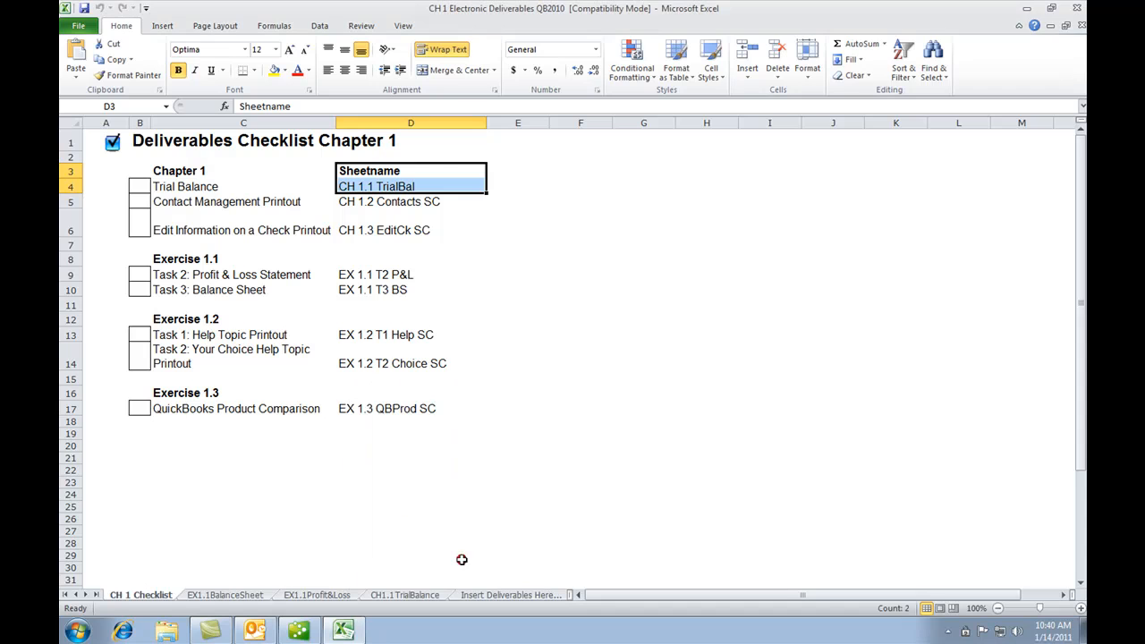
Delete the empty Insert Deliverables Here... sheet from the deliverables workbook
left_click(503, 597)
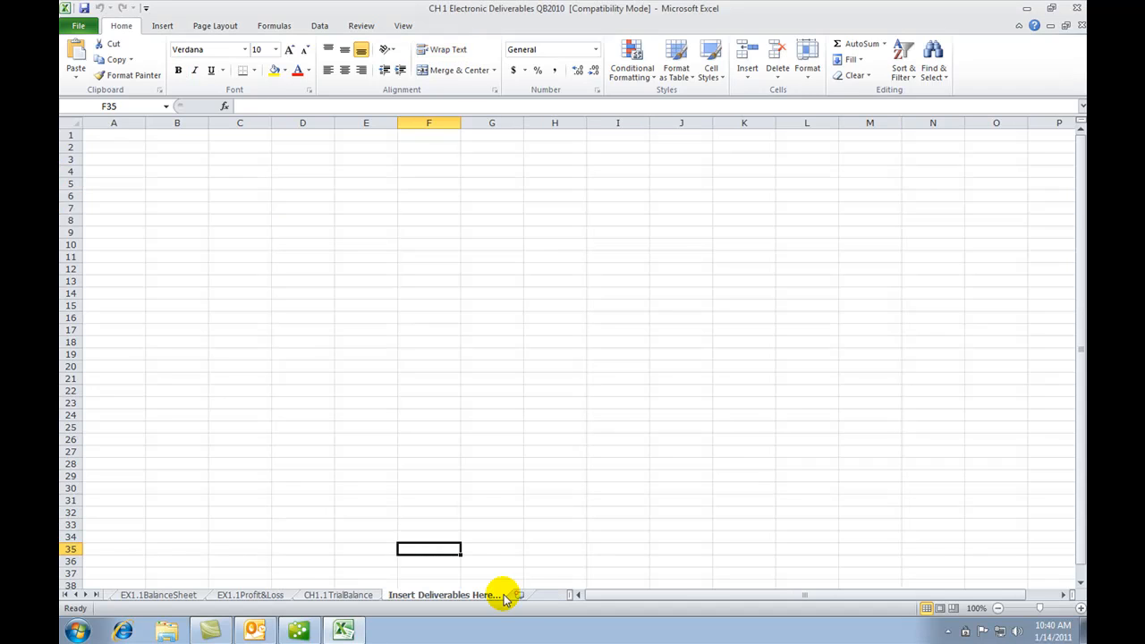
right_click(476, 597)
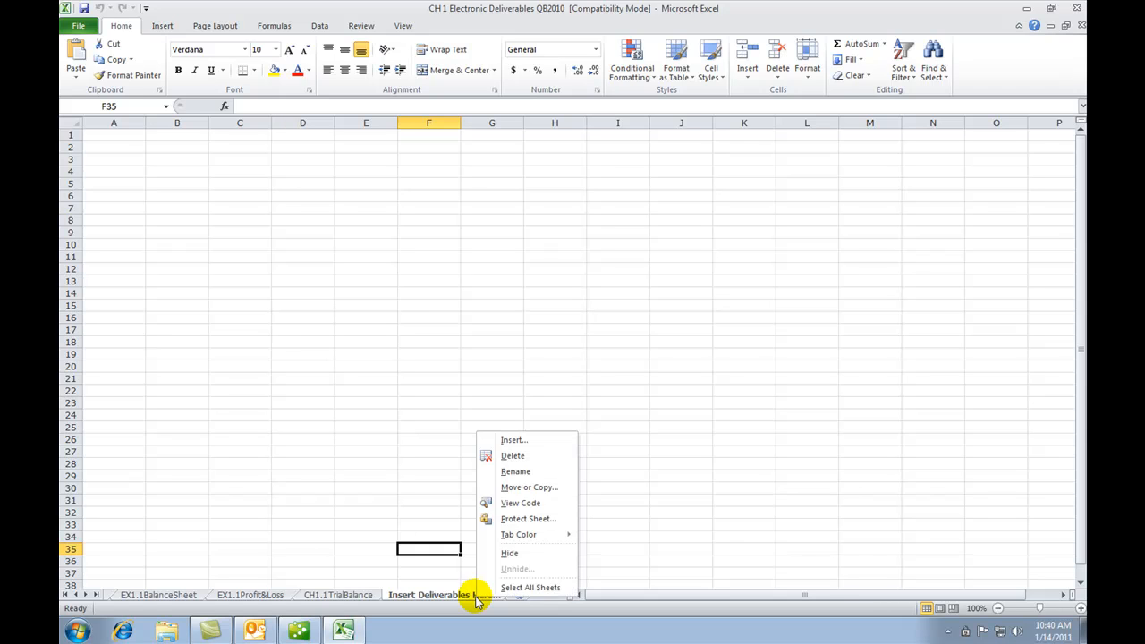
left_click(512, 455)
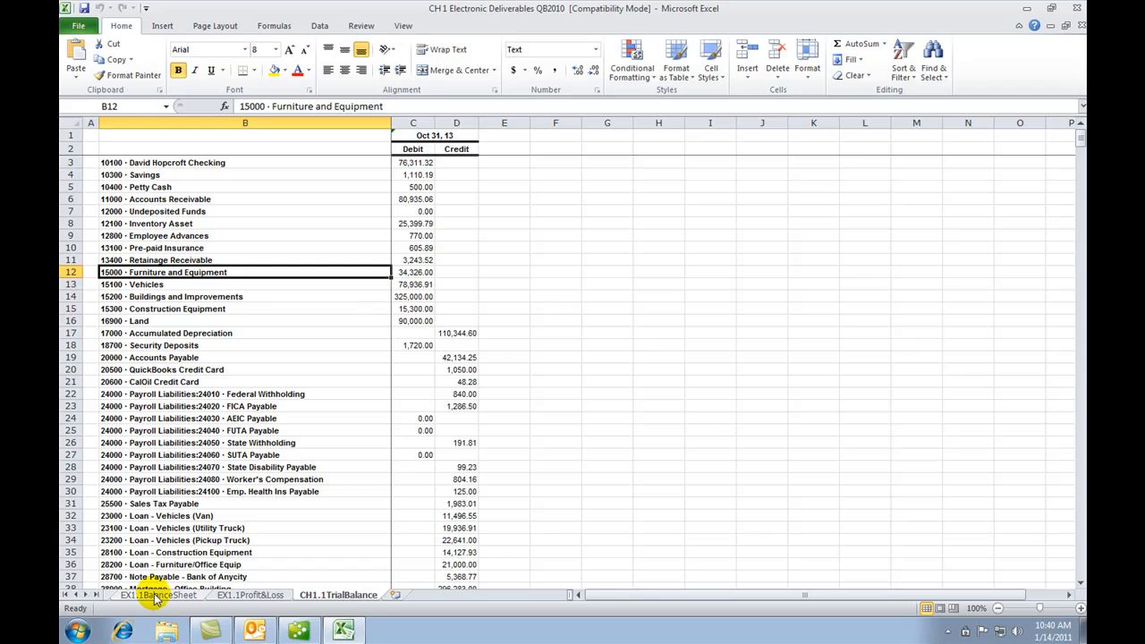
Mark Trial Balance, Task 2: Profit & Loss Statement and Task 3: Balance Sheet with an x on the CH 1 Checklist sheet
left_click(71, 595)
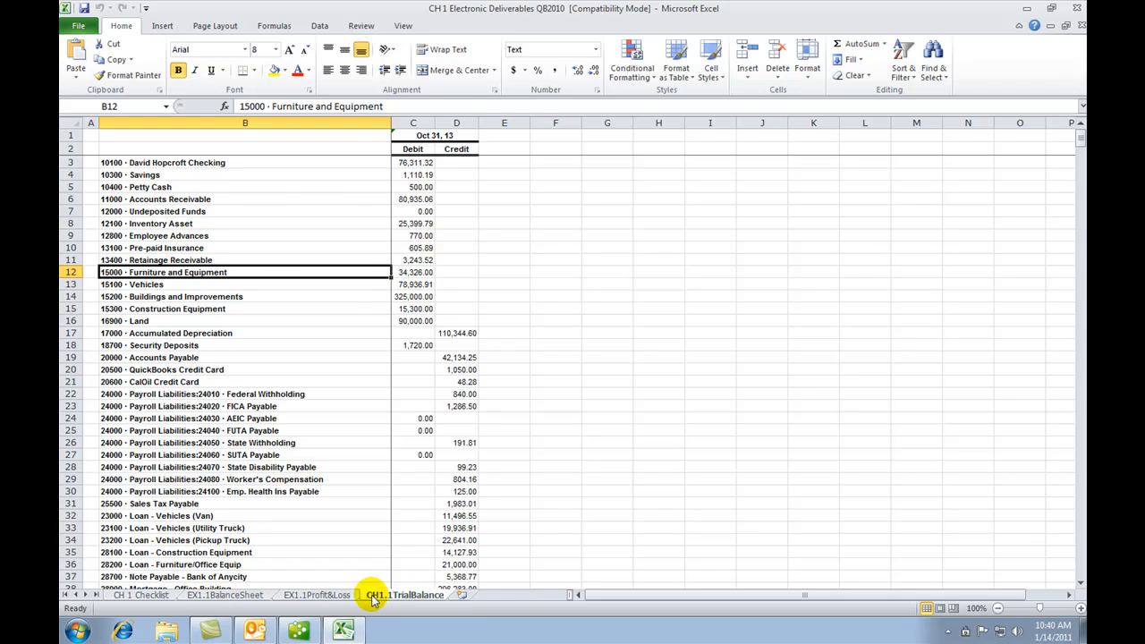
left_click(342, 597)
left_click(235, 596)
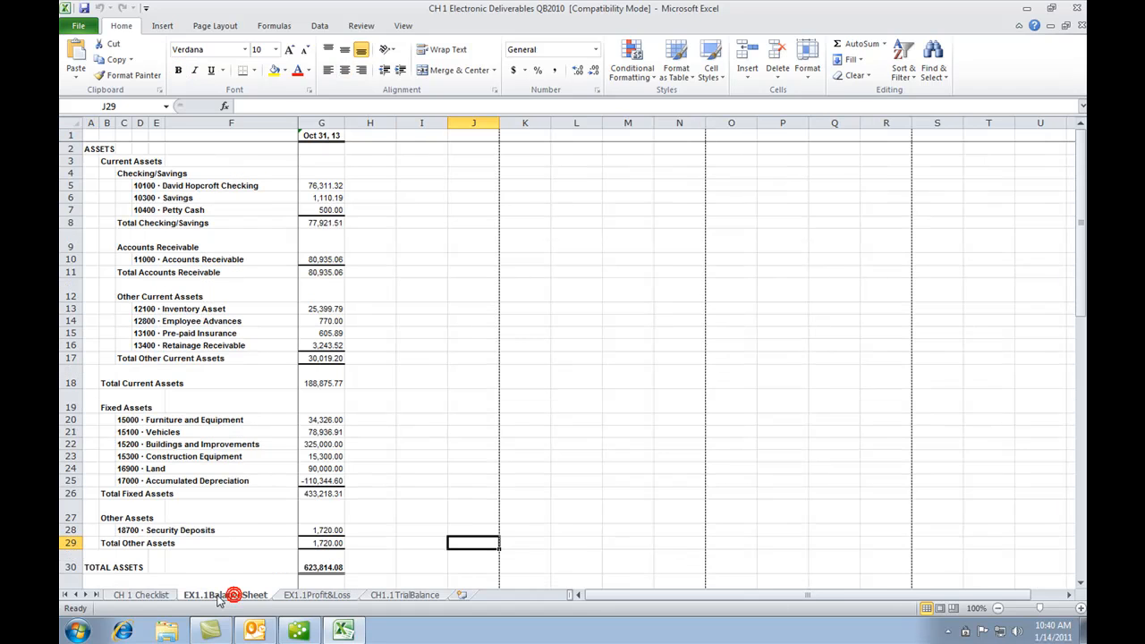
left_click(150, 596)
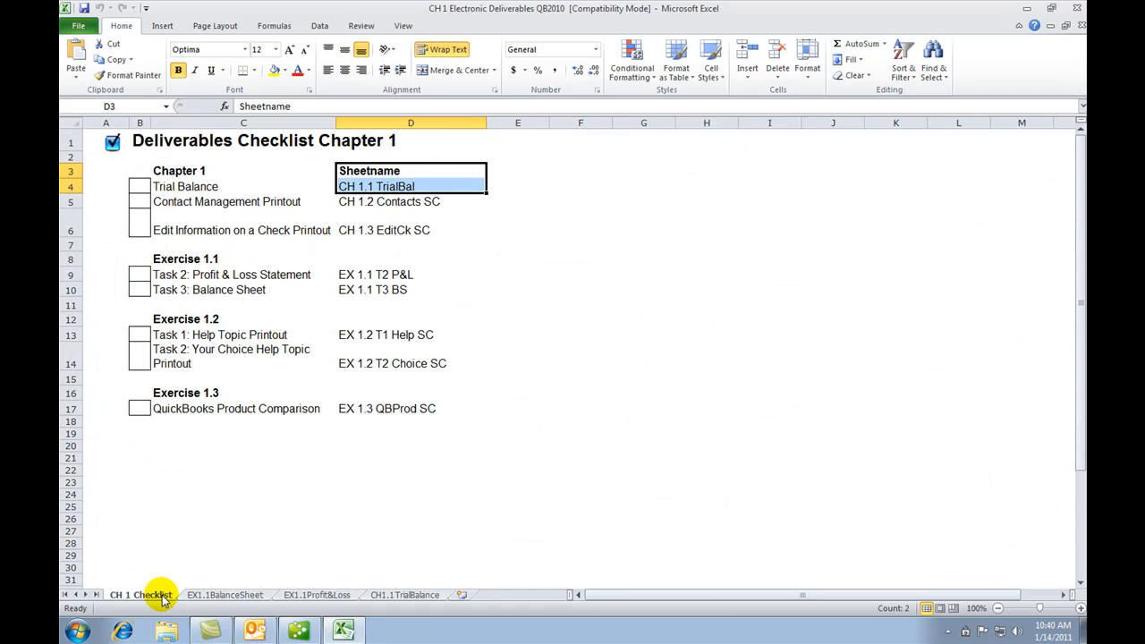
left_click(142, 186)
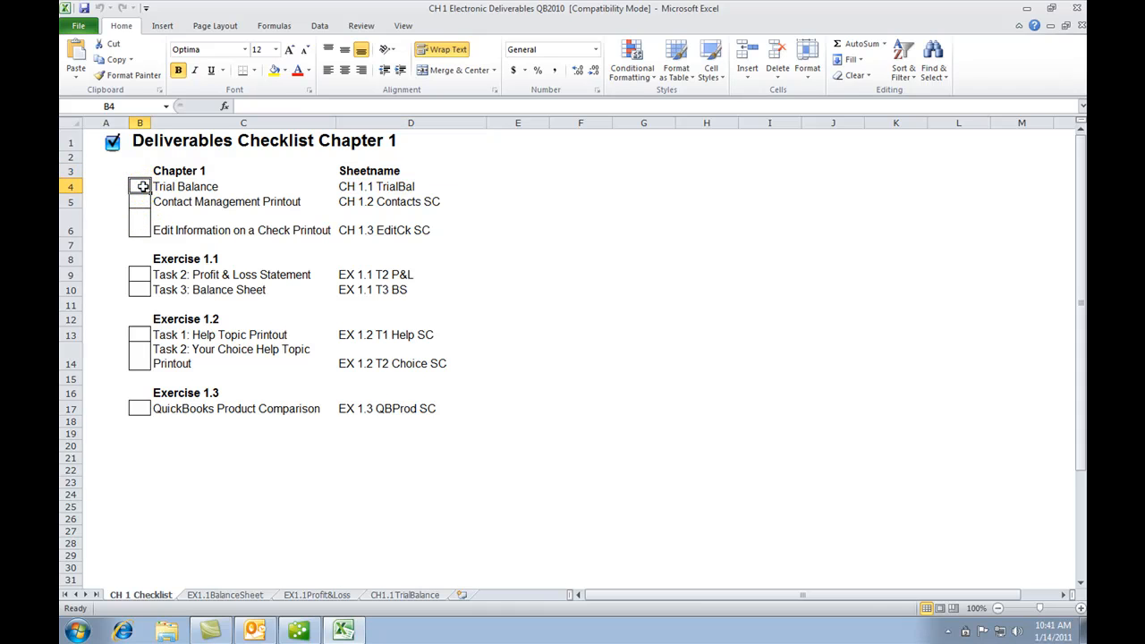
type("x")
left_click(143, 275)
type("x")
left_click(143, 291)
type("x")
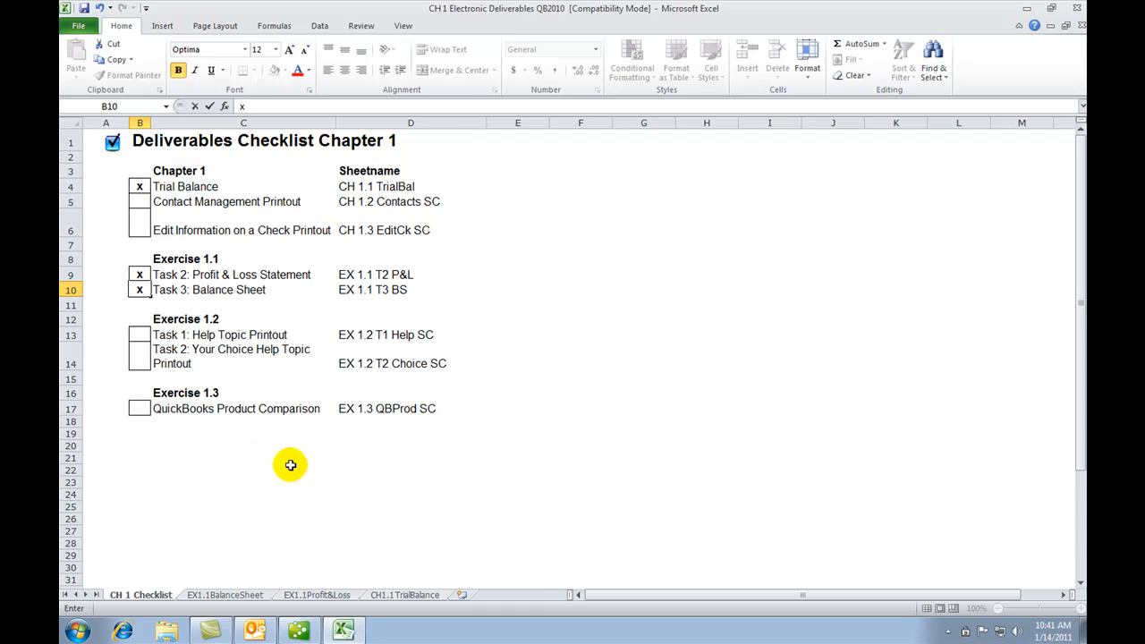
Save and close the deliverables workbook and return to the QuickBooks Home page
left_click(79, 27)
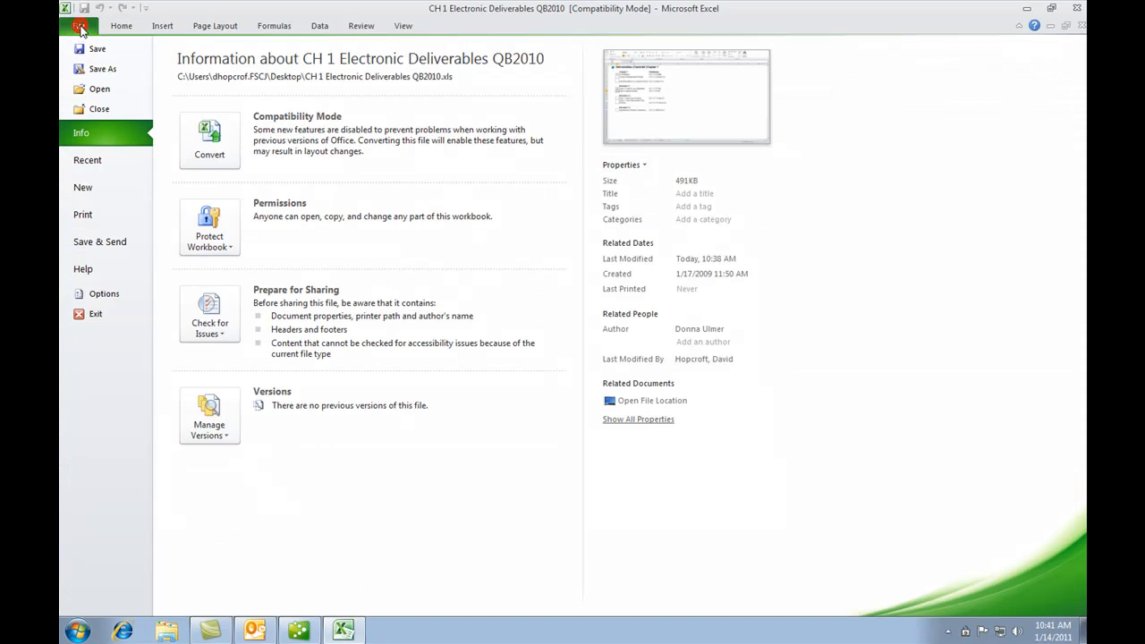
left_click(91, 58)
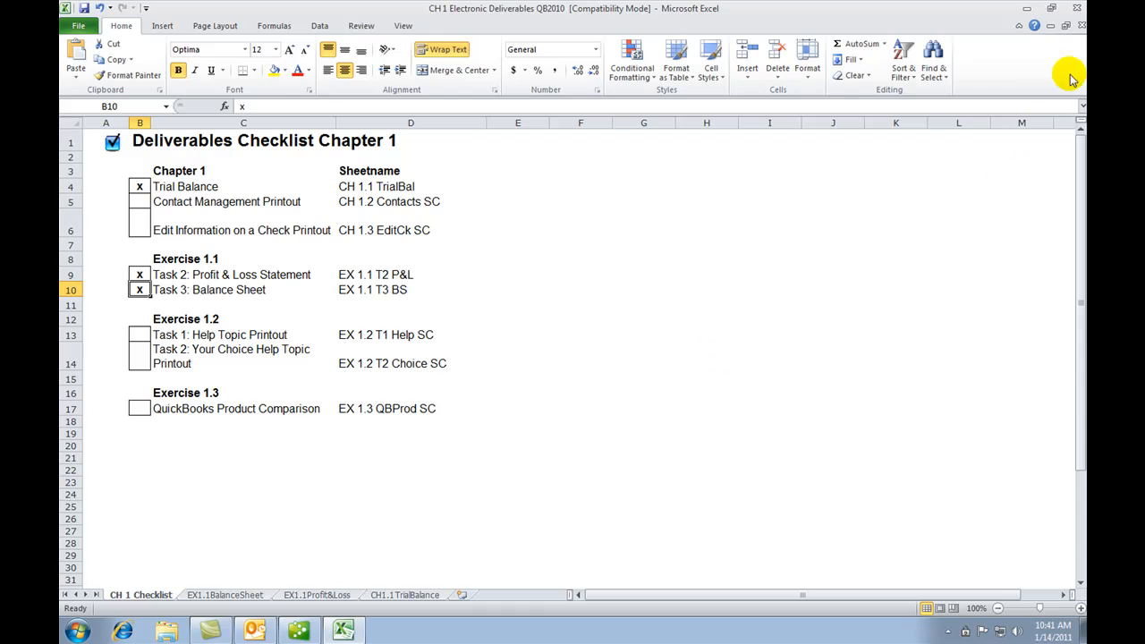
left_click(1078, 9)
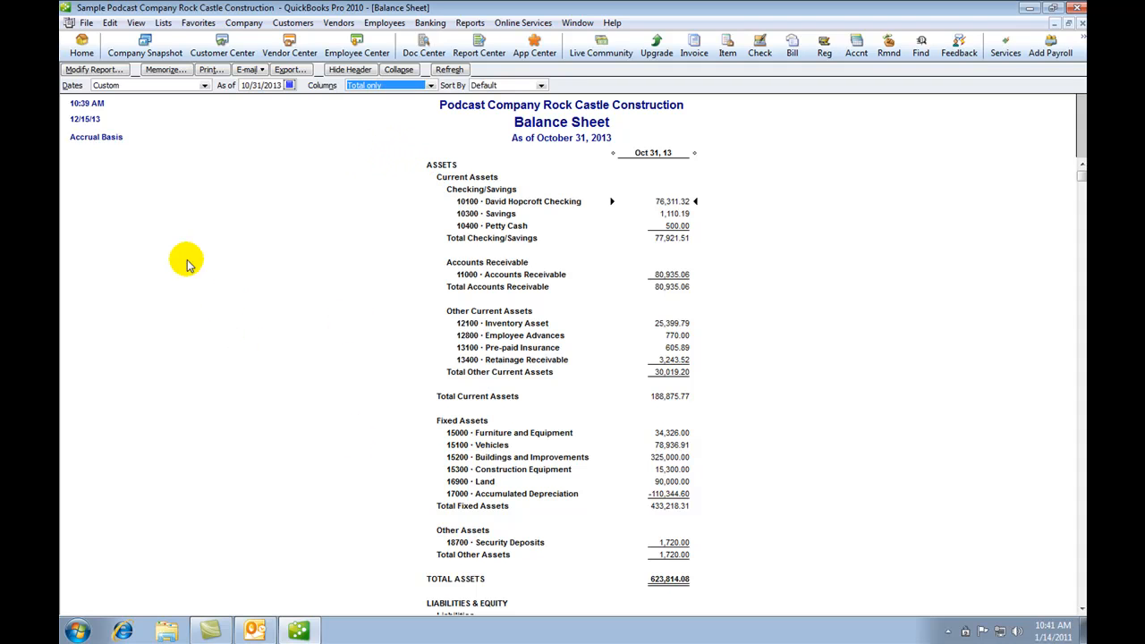
left_click(82, 42)
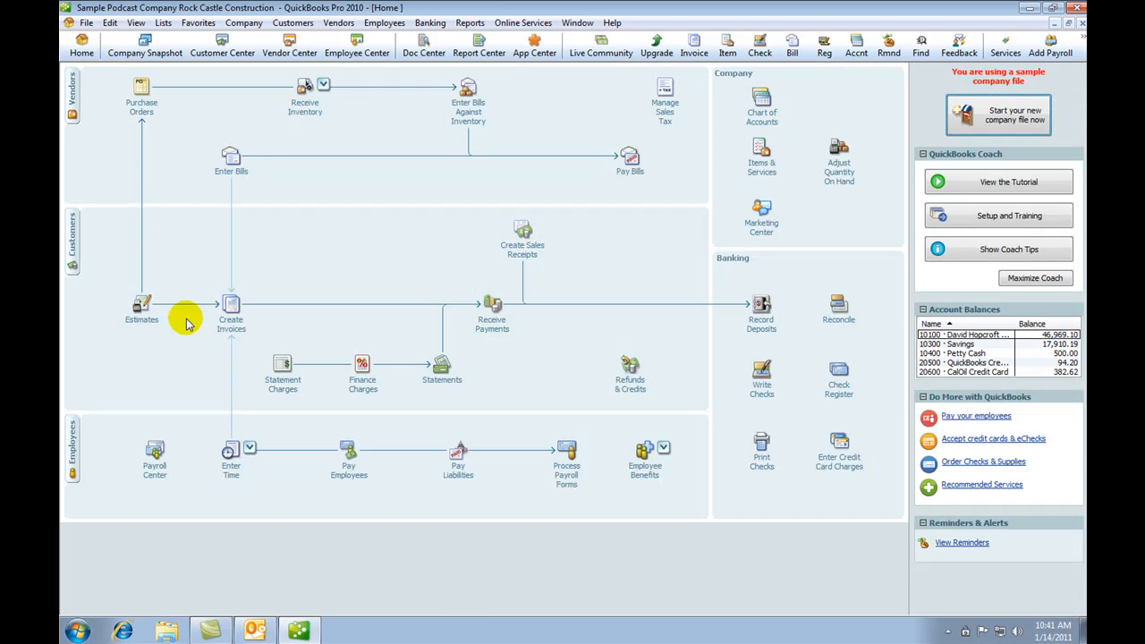